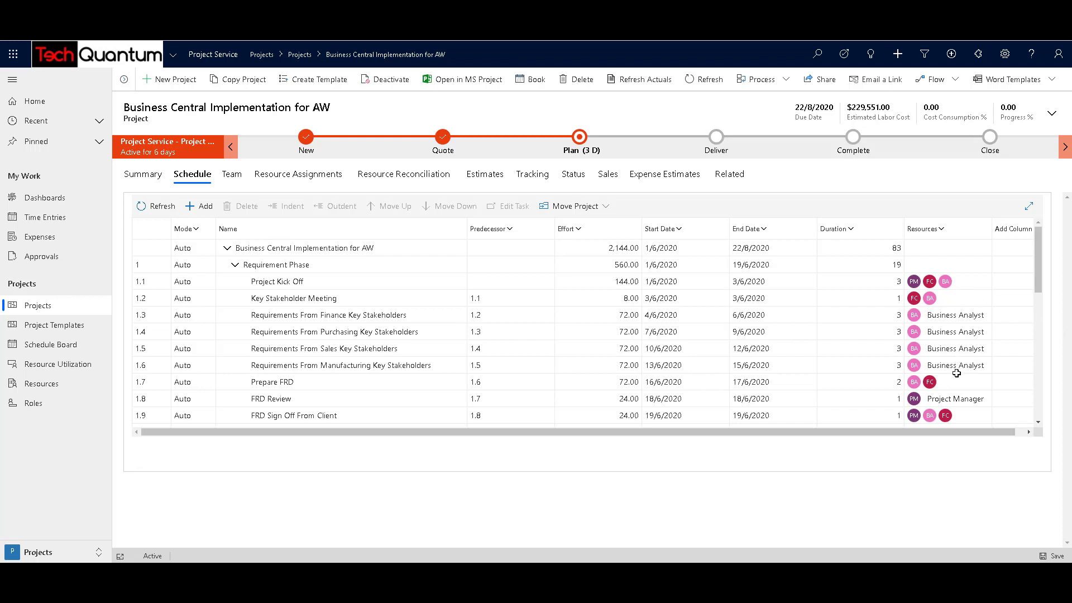
# Add the third recent bookable resource, a technical consultant, as a new project team member at full capacity for 1/6/2020 to 22/8/2020.
pyautogui.click(233, 178)
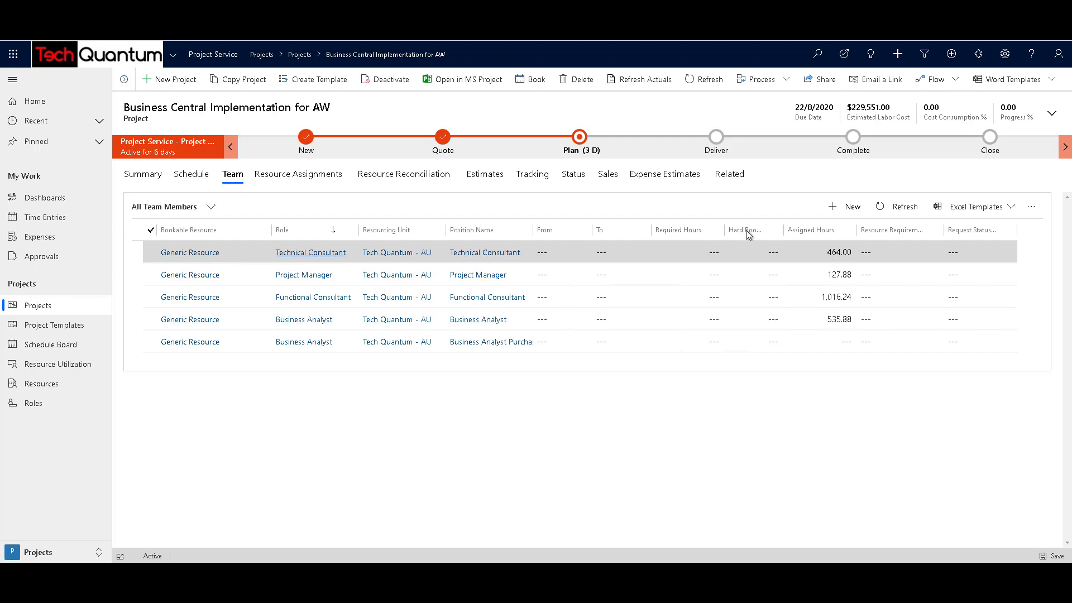
pyautogui.click(852, 208)
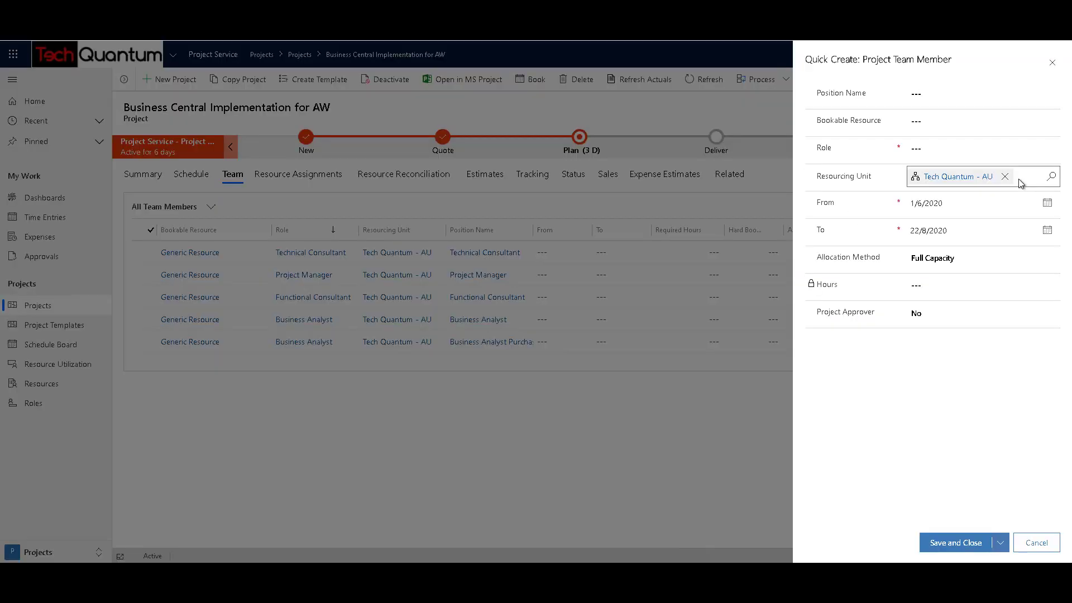
pyautogui.click(964, 122)
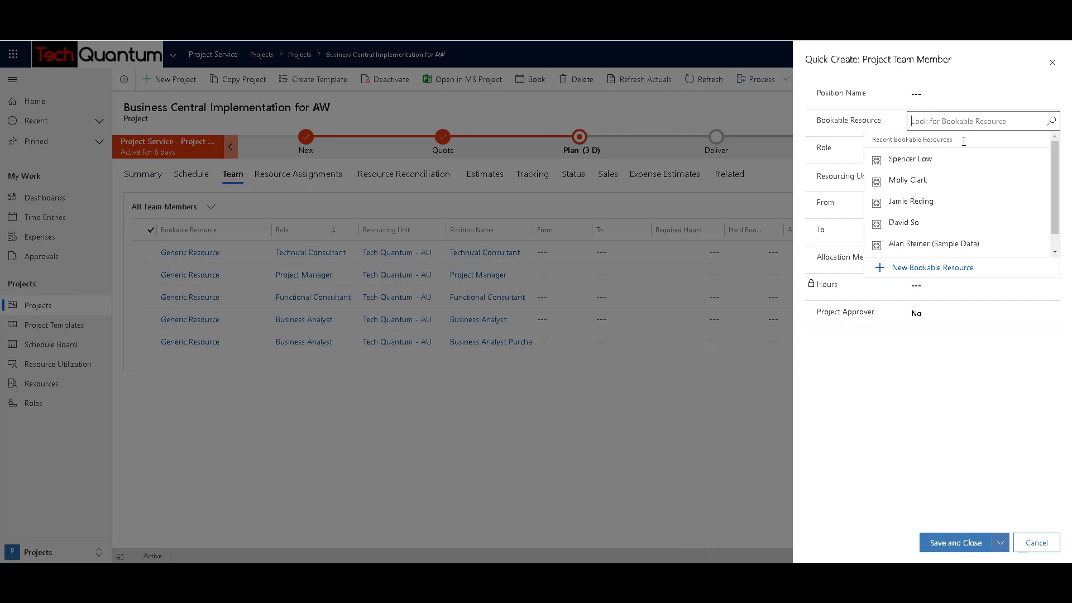
pyautogui.click(938, 205)
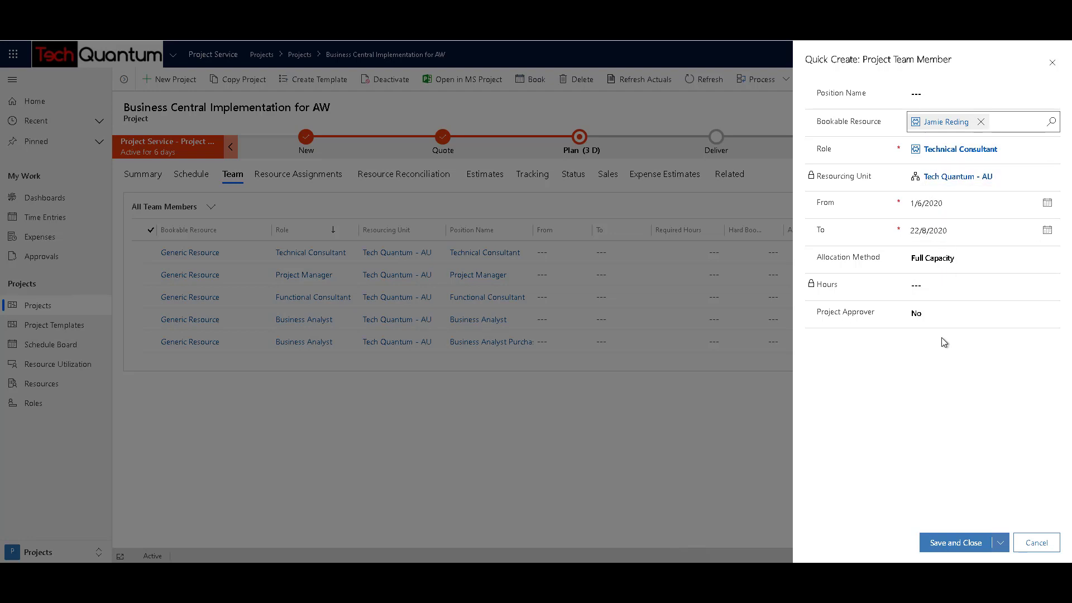
pyautogui.click(951, 540)
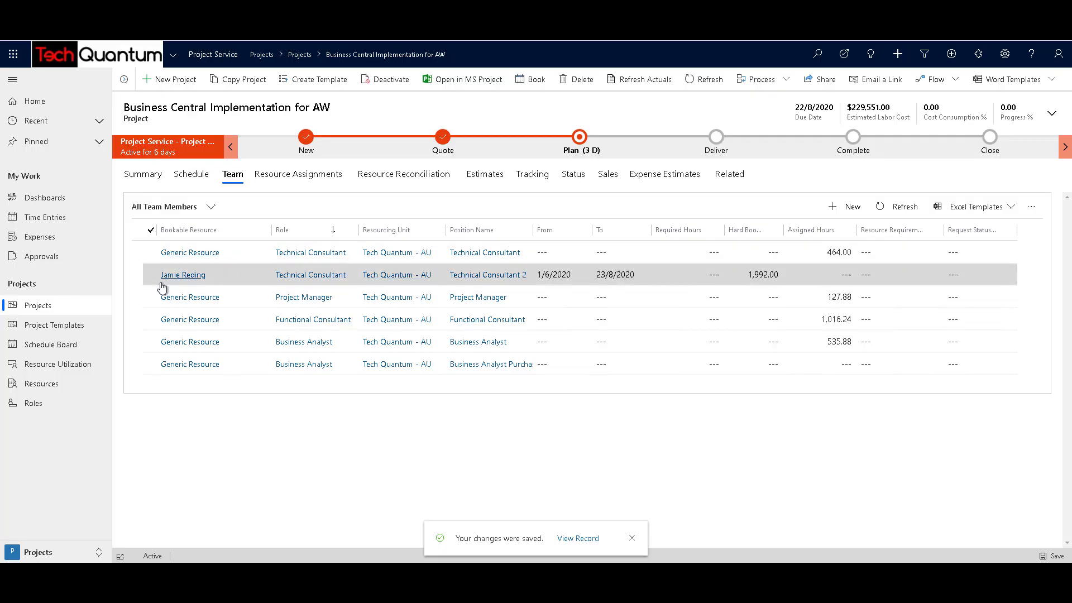
# Generate a resource requirement for the generic Project Manager team member.
pyautogui.click(151, 276)
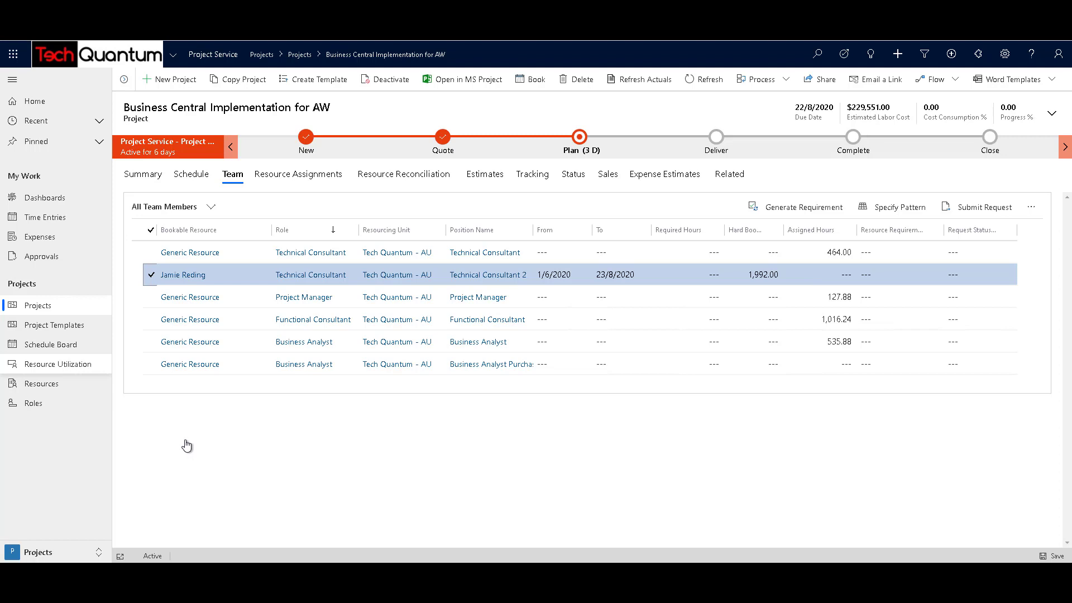
pyautogui.click(150, 300)
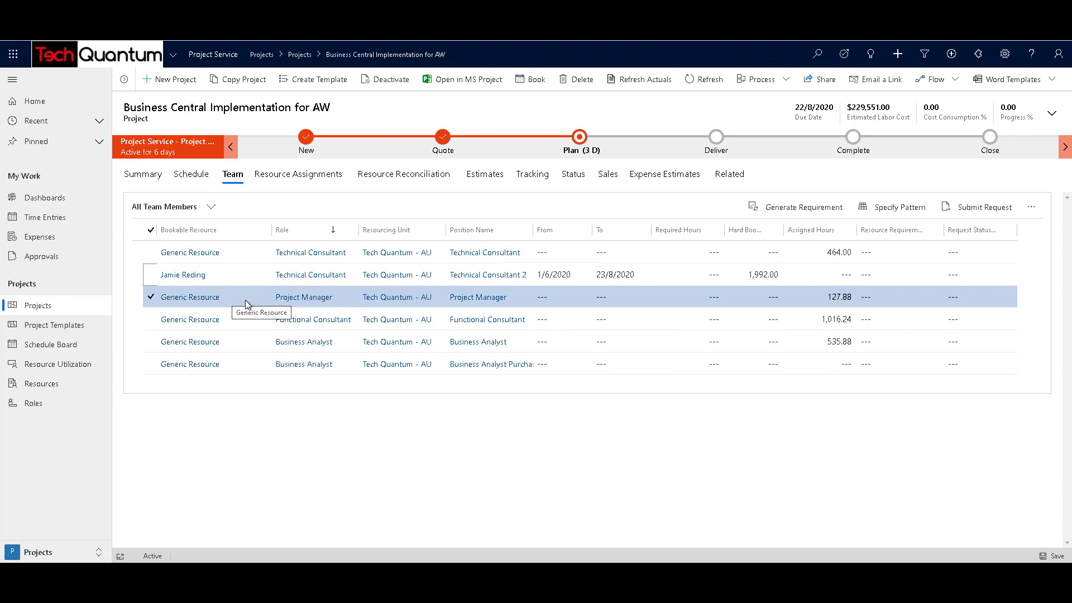
pyautogui.click(817, 211)
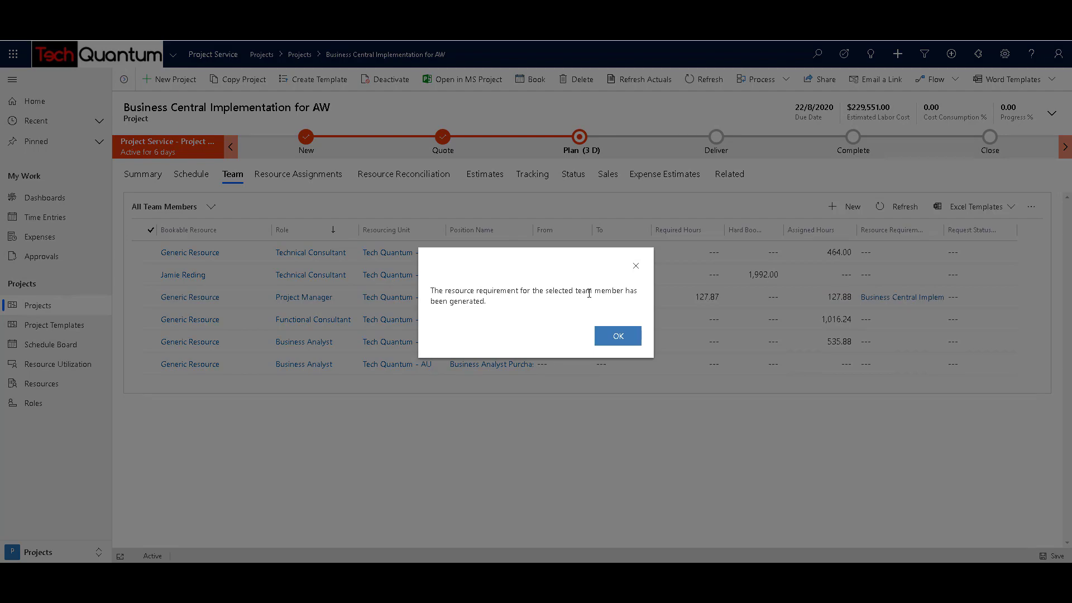
pyautogui.click(619, 336)
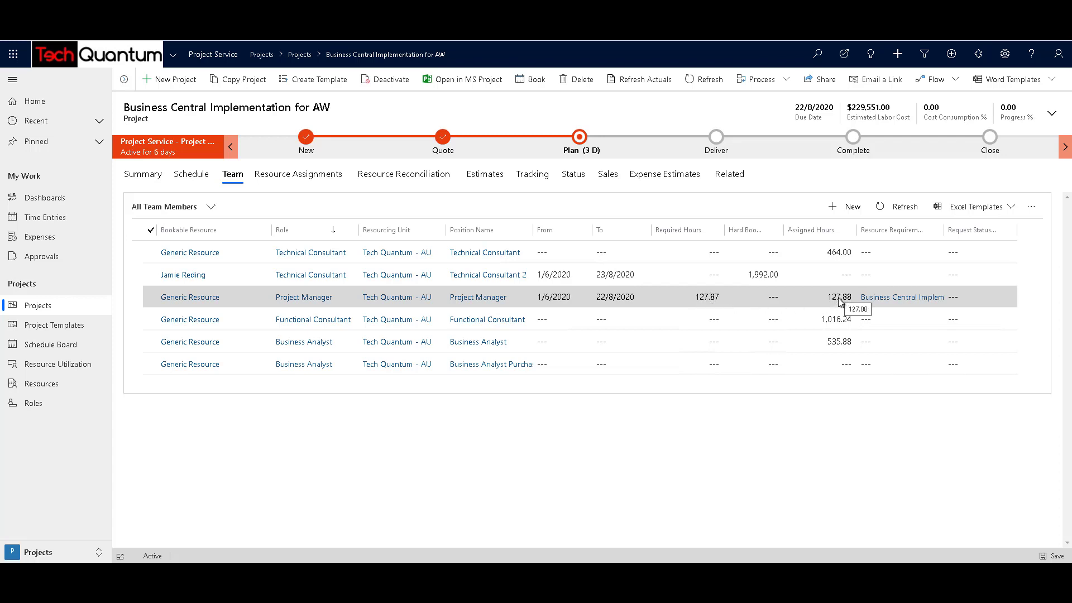
# Start booking the generic Project Manager and search for resources without the Project Management (Proficient) characteristic.
pyautogui.click(152, 297)
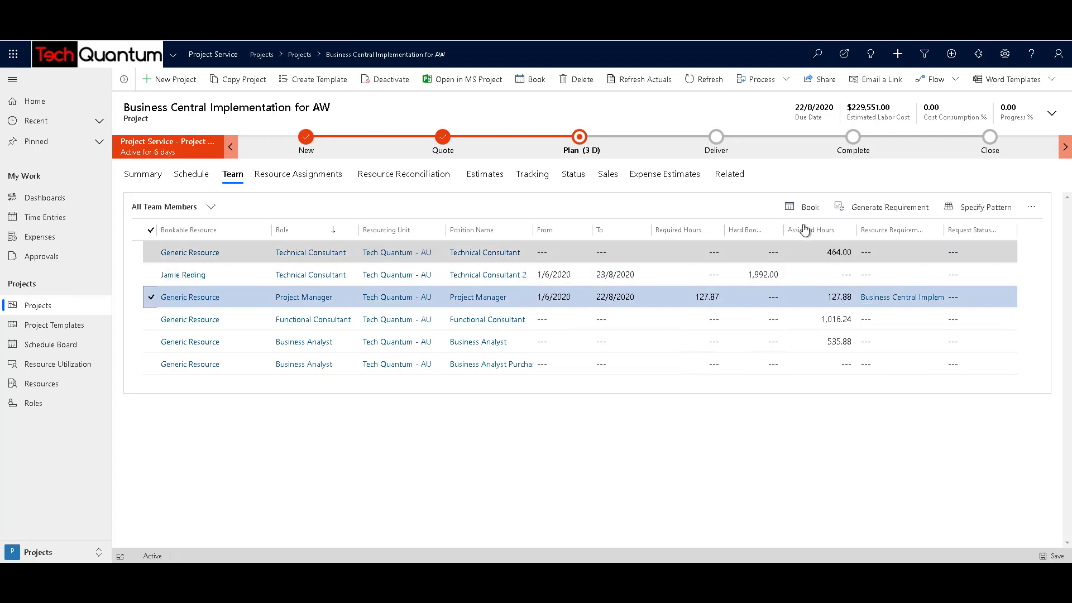
pyautogui.click(804, 208)
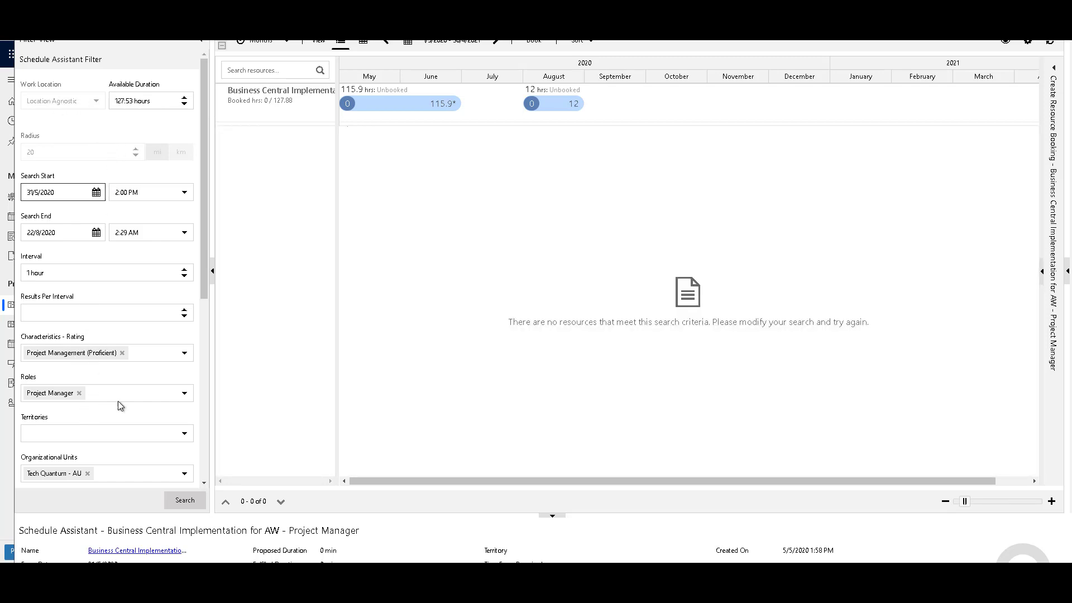
pyautogui.click(122, 353)
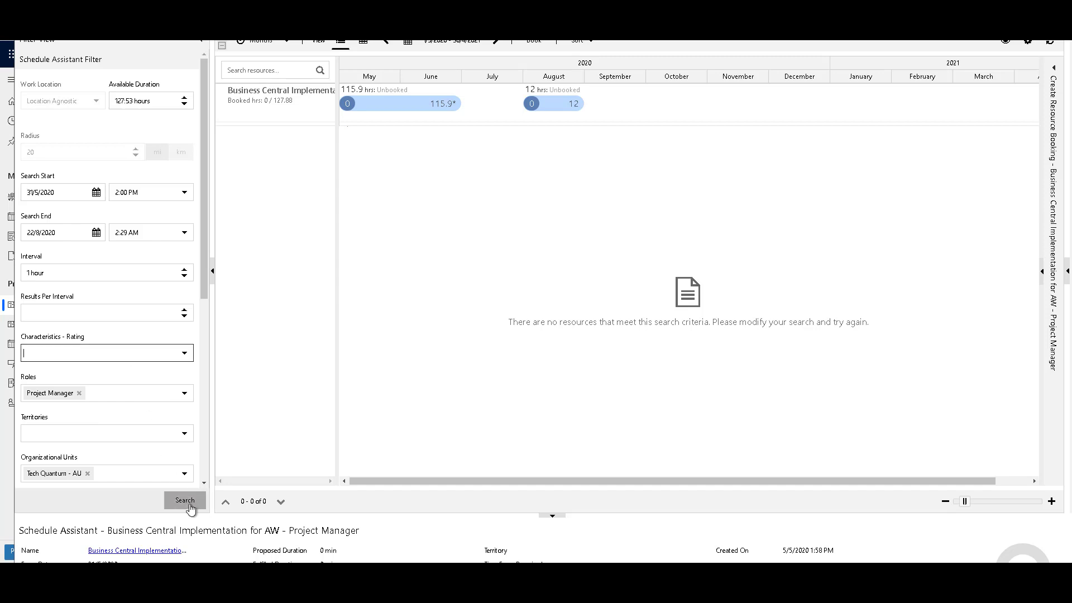
pyautogui.click(188, 506)
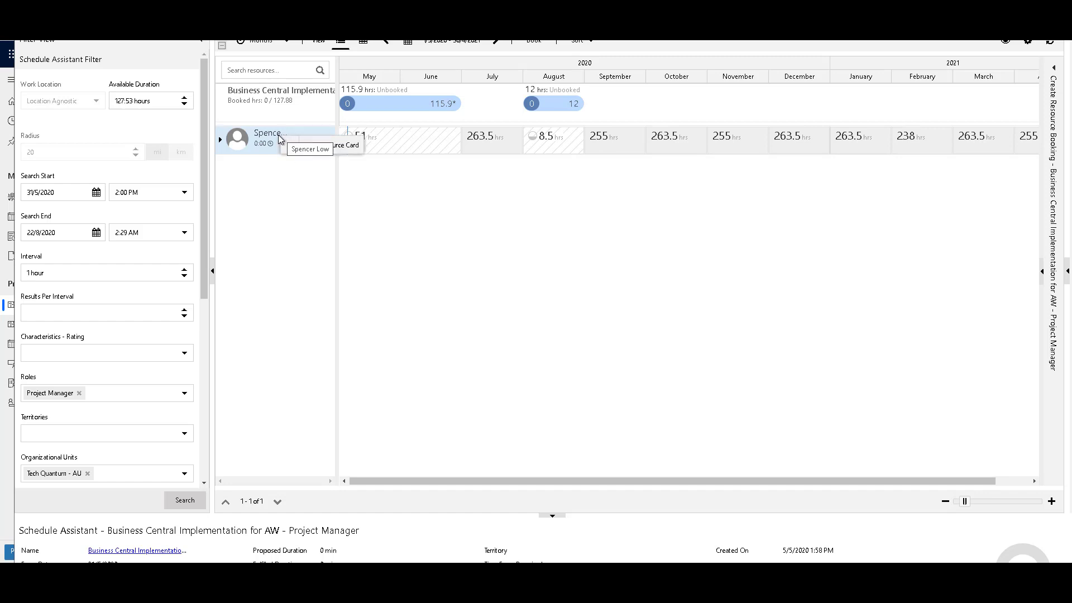
# Check the available project manager's resource card and book that resource as Hard with the Remaining Requirement method.
pyautogui.click(312, 146)
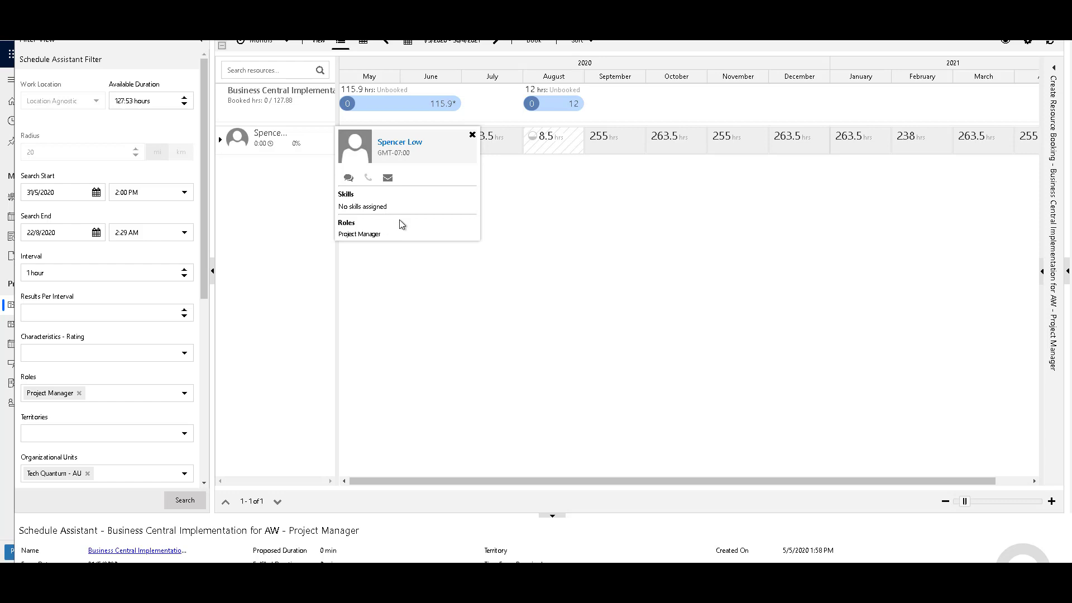
pyautogui.click(317, 145)
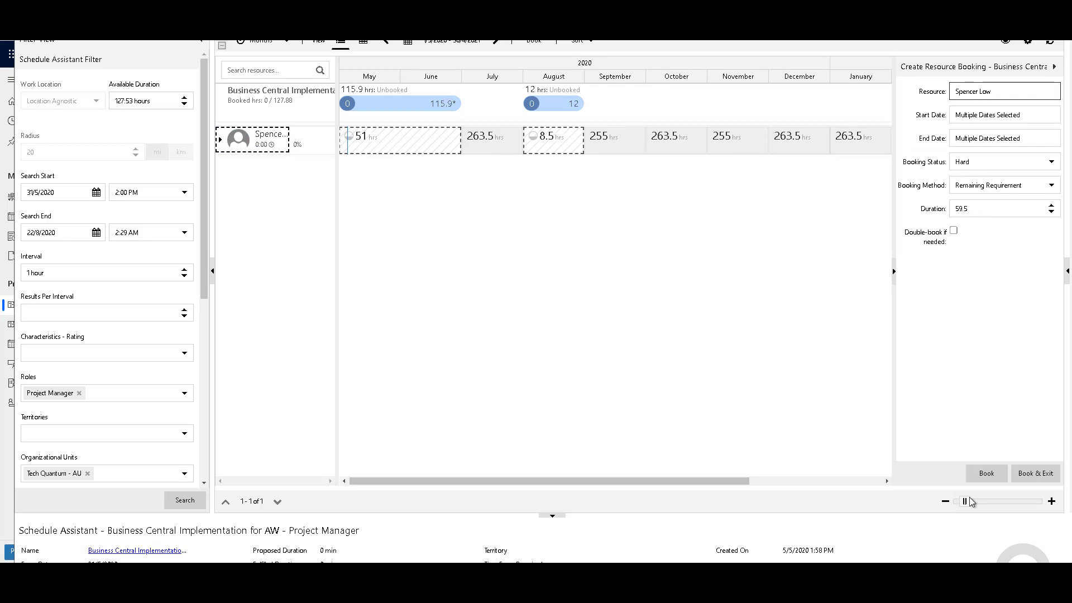
pyautogui.click(987, 473)
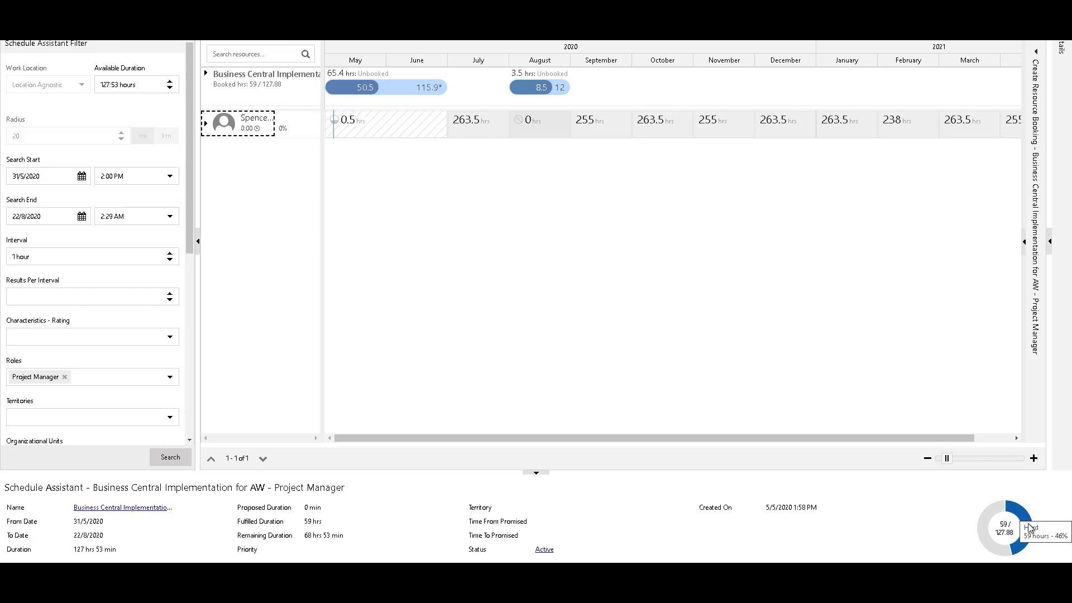
pyautogui.moveTo(1024, 523)
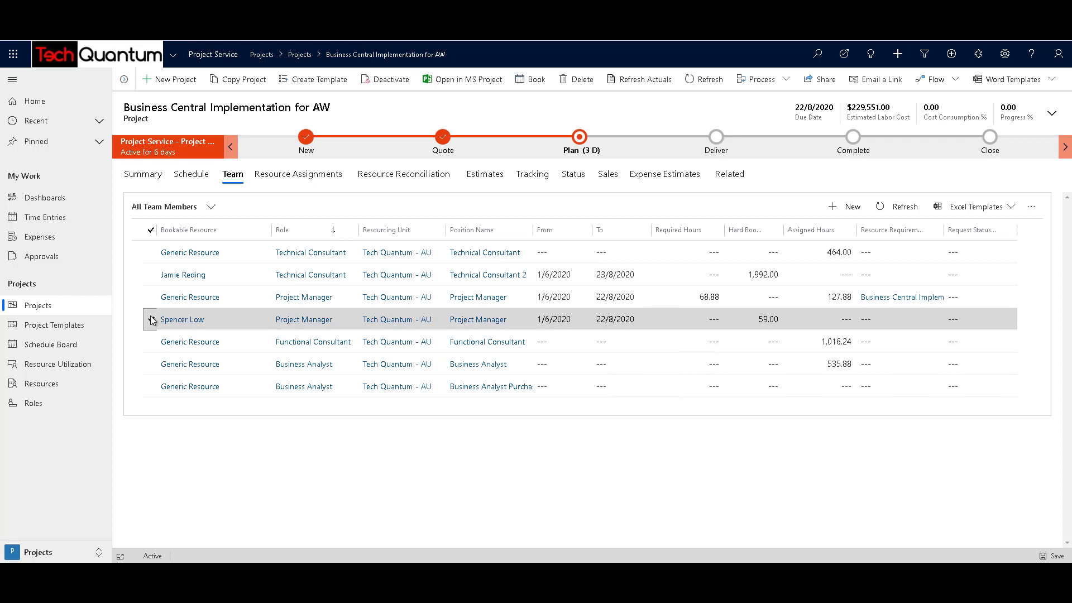
pyautogui.click(151, 320)
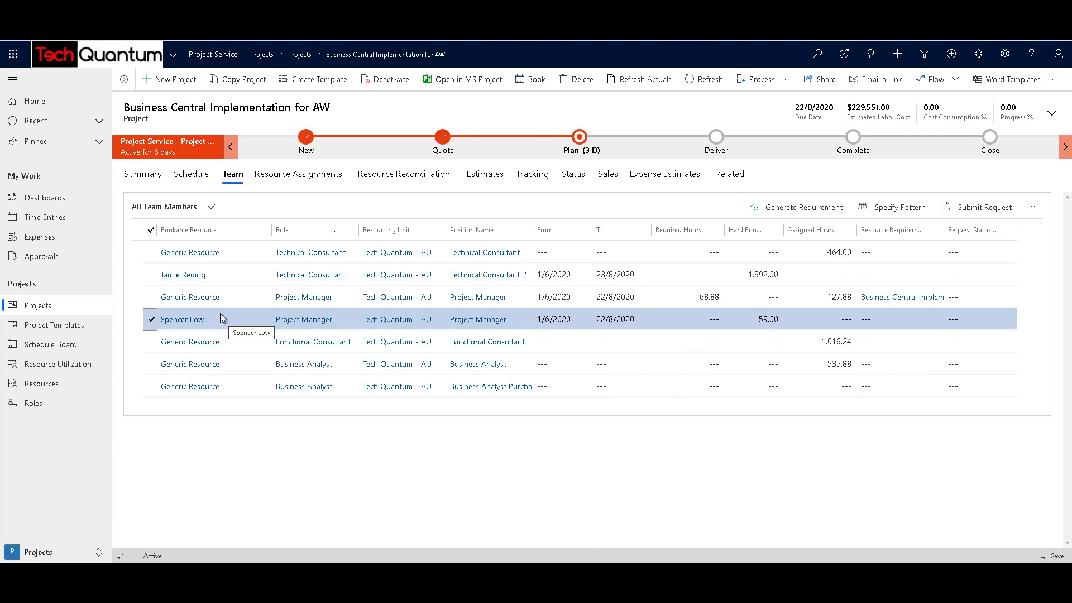
pyautogui.click(150, 319)
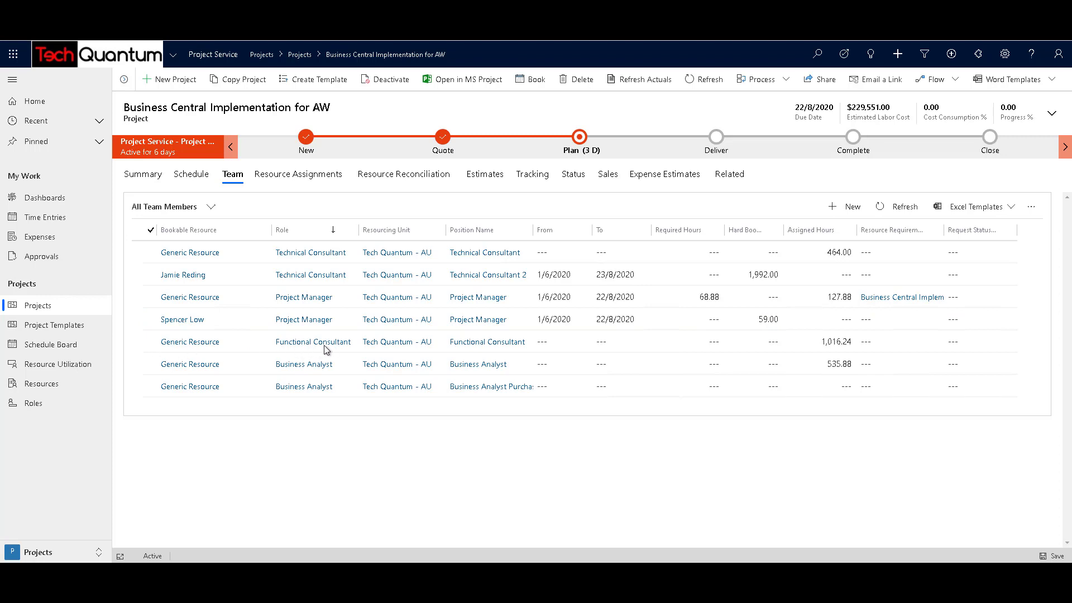
# Generate the generic Functional Consultant's requirement and submit its resource request with the comment "Looking for functional consultant with Business Central Experience.".
pyautogui.click(151, 343)
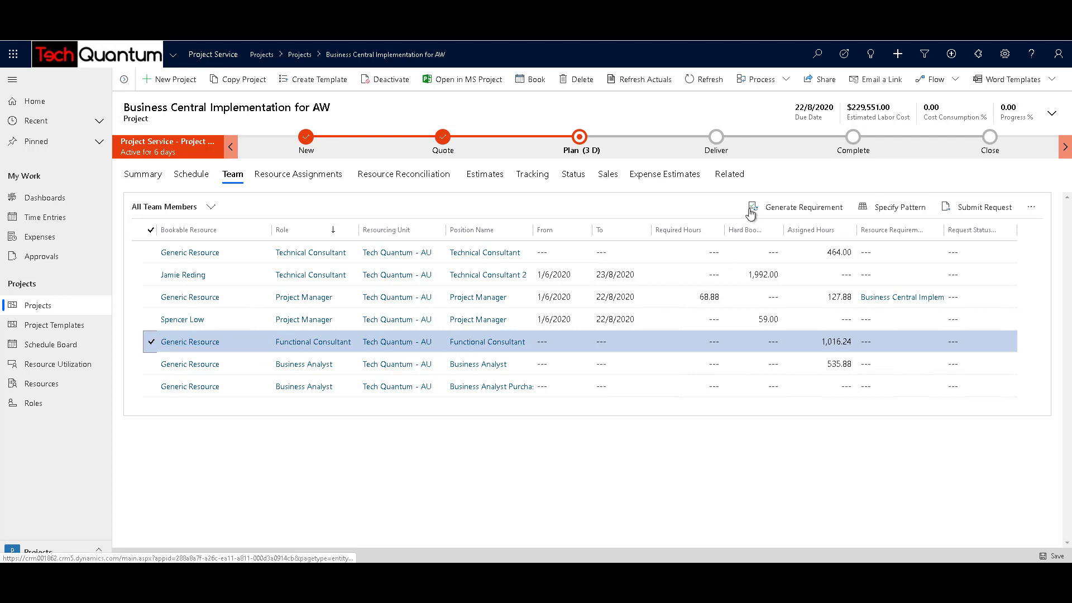
pyautogui.click(805, 208)
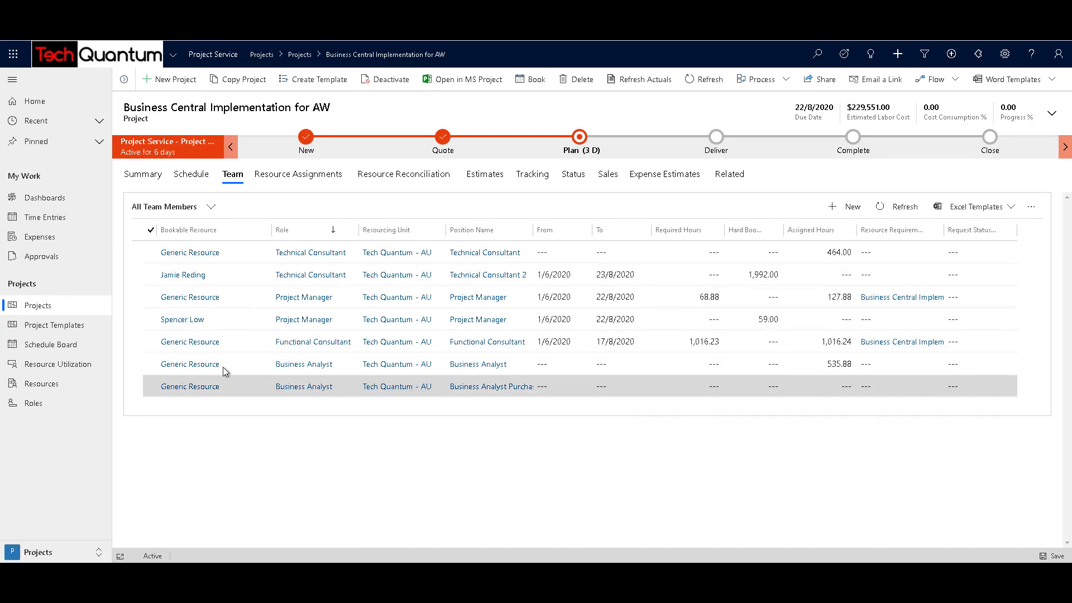
pyautogui.click(150, 341)
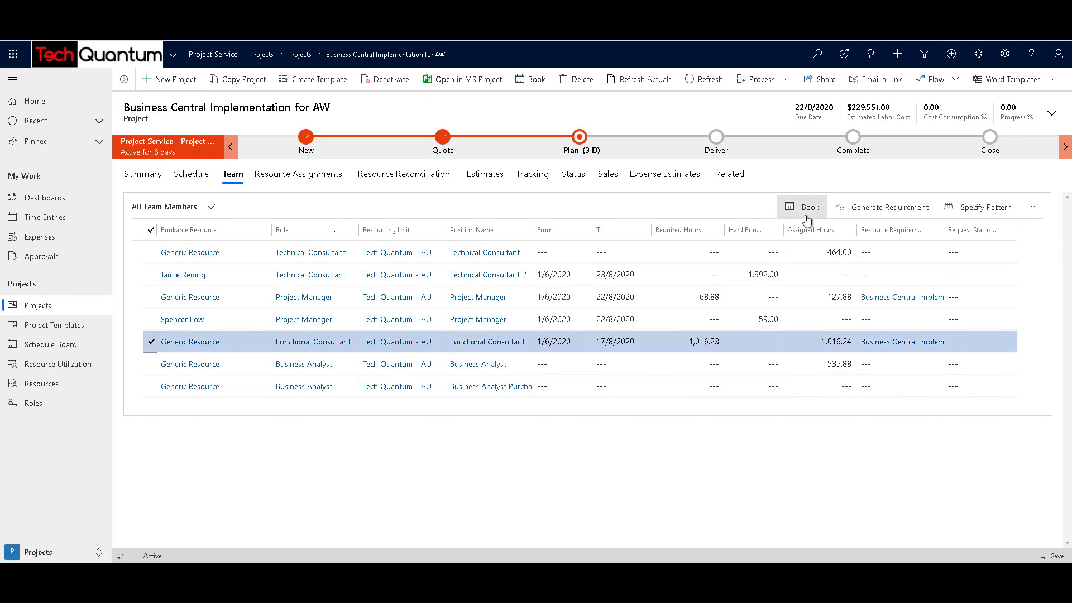
pyautogui.click(1031, 211)
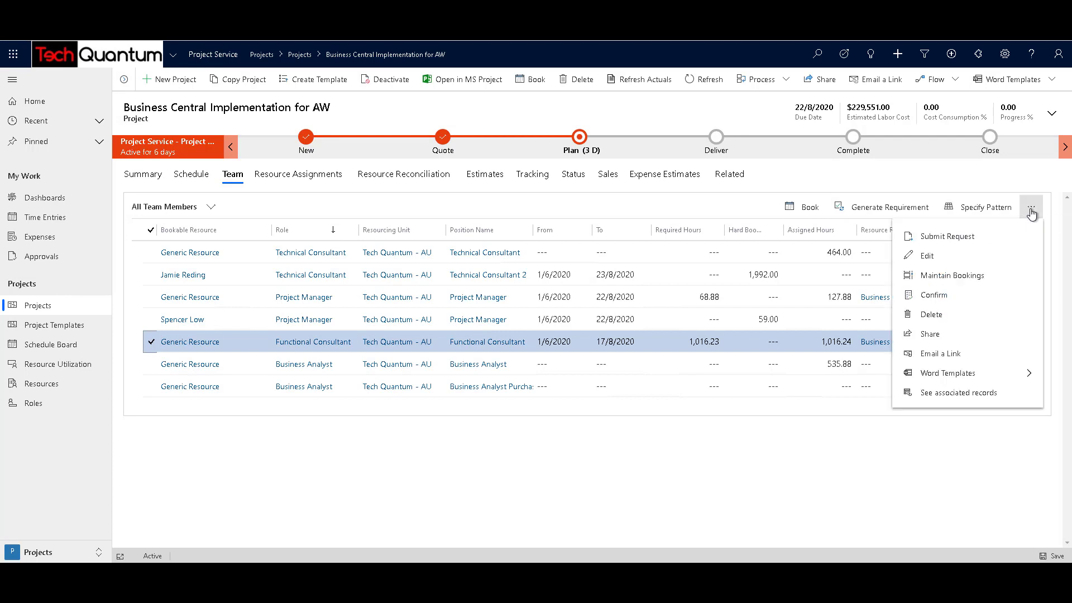
pyautogui.click(956, 240)
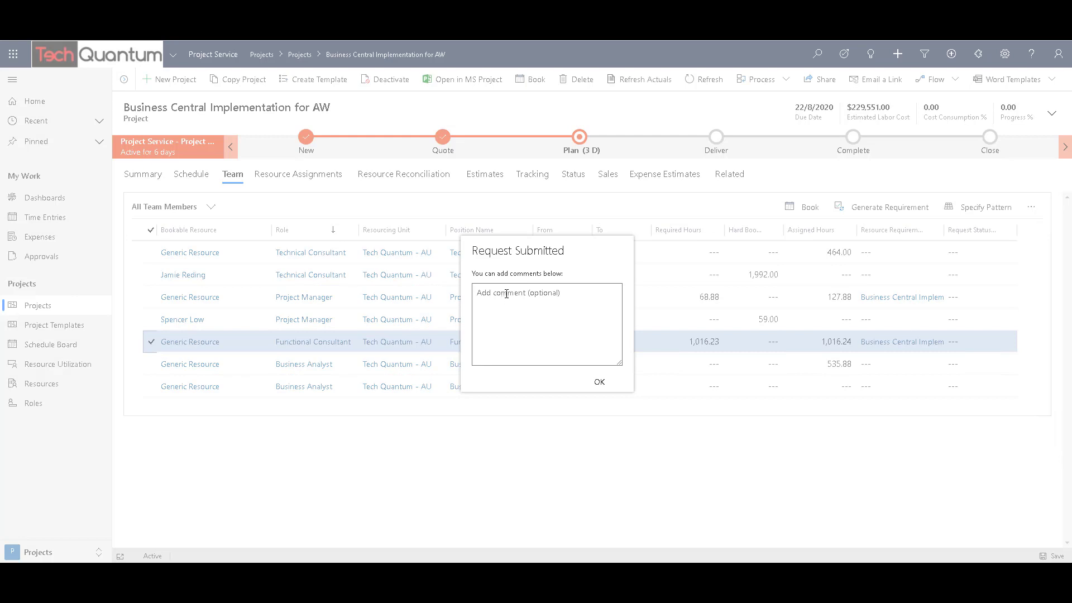
pyautogui.click(499, 289)
pyautogui.write('Looking for functional consultant with Business Central Experience.')
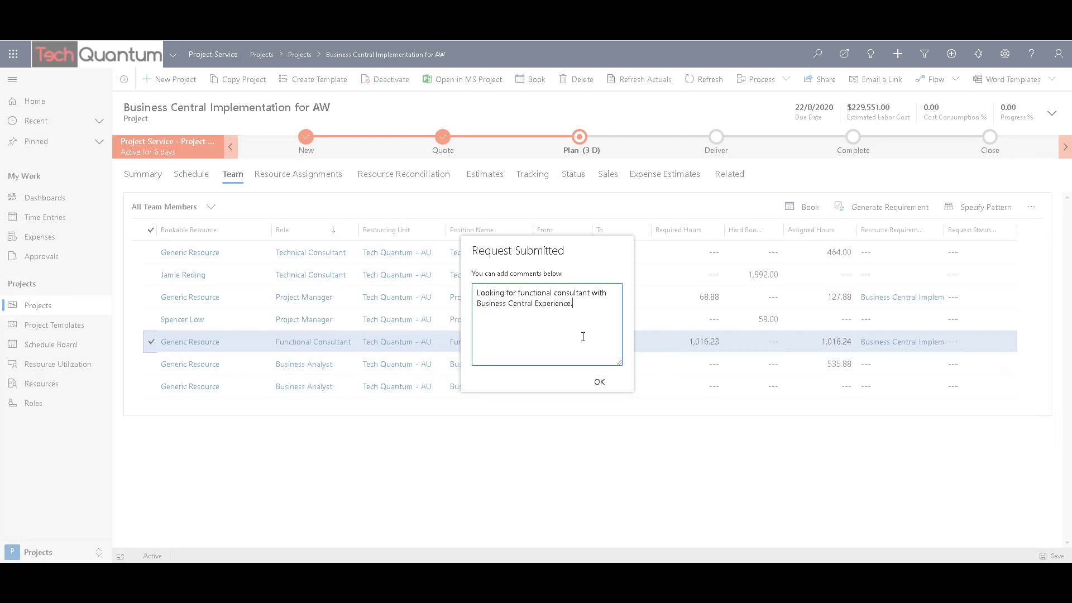
pyautogui.click(599, 383)
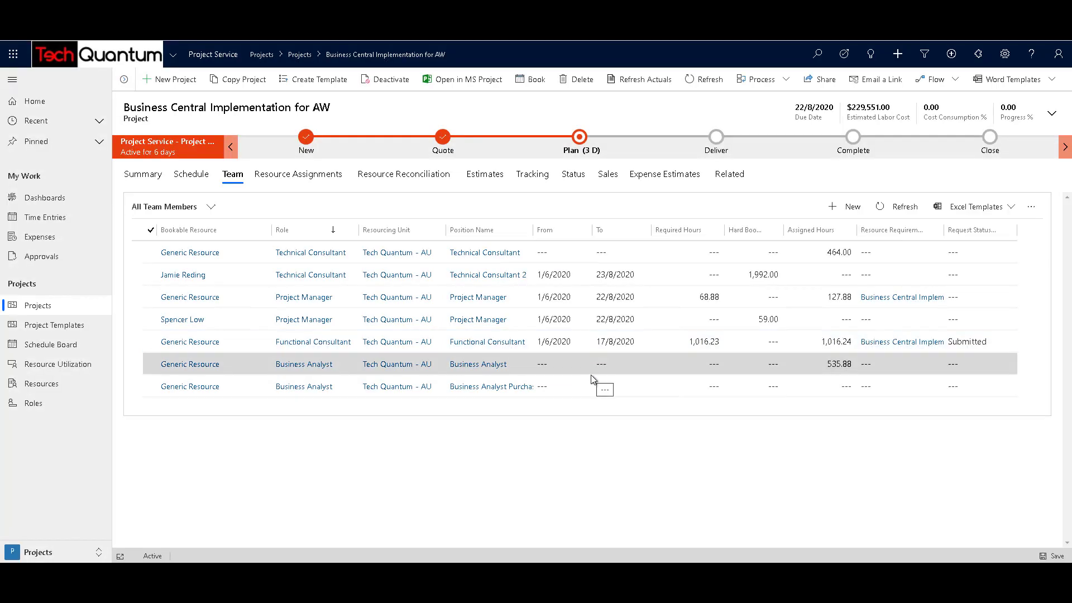
# Open the submitted Functional Consultant request in the Resources area and examine its resource requirement, including skills, roles and location.
pyautogui.click(671, 344)
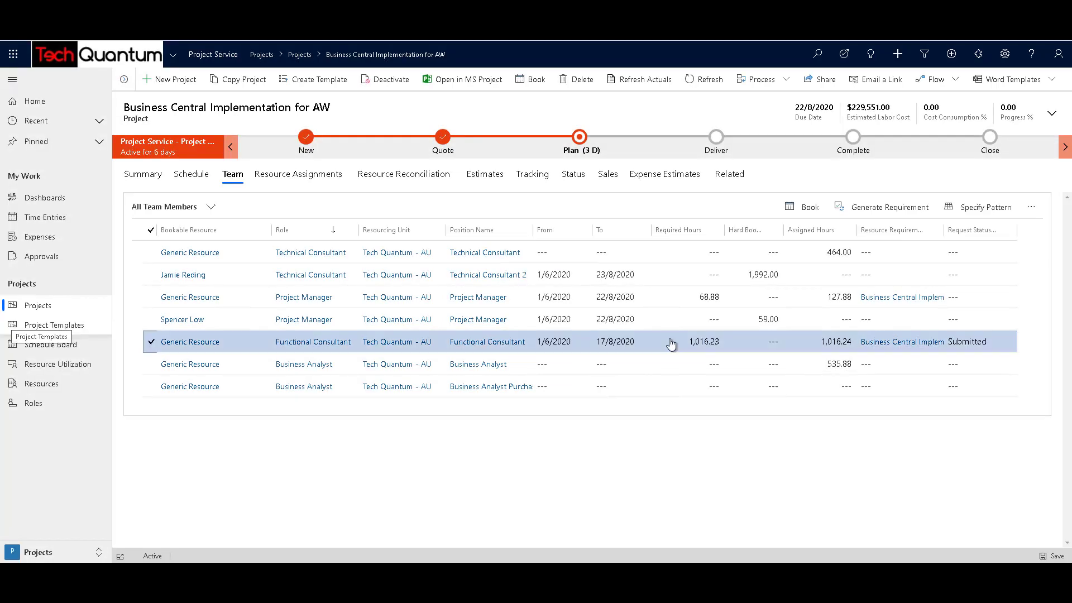
pyautogui.click(52, 553)
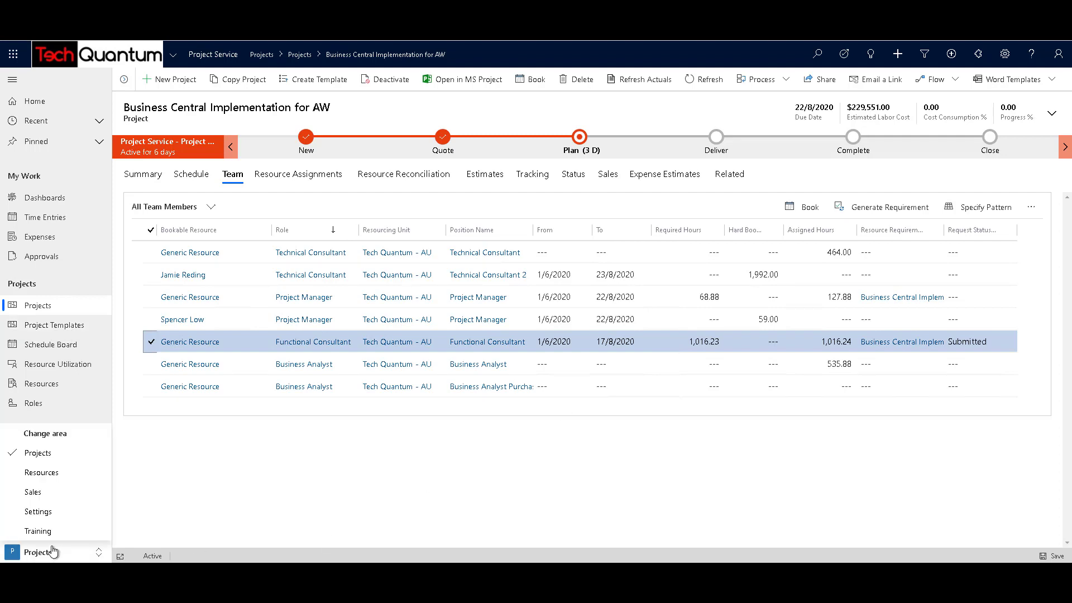
pyautogui.click(50, 473)
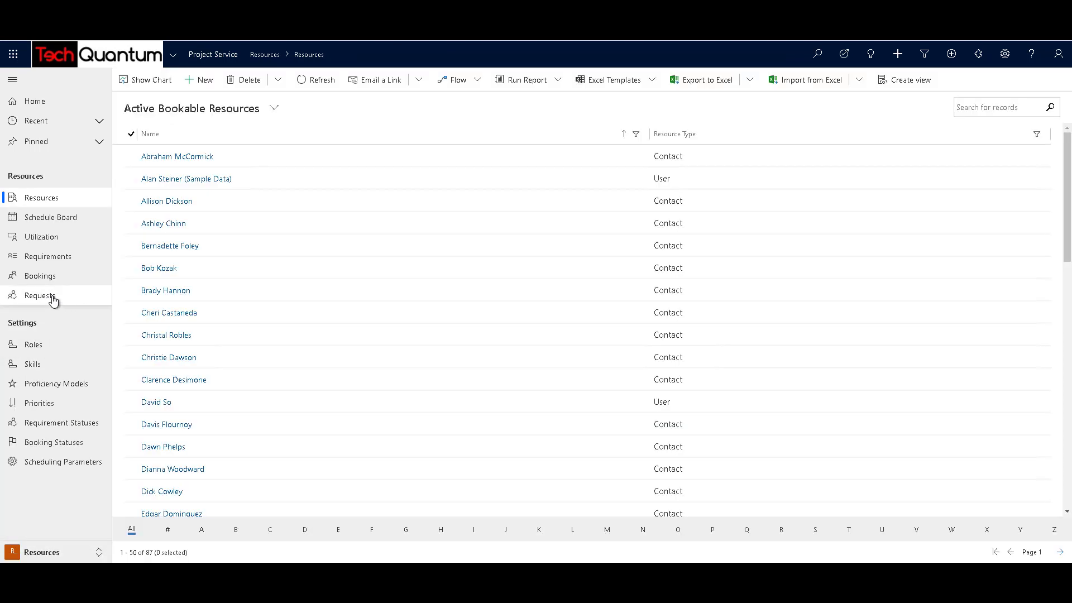
pyautogui.click(53, 301)
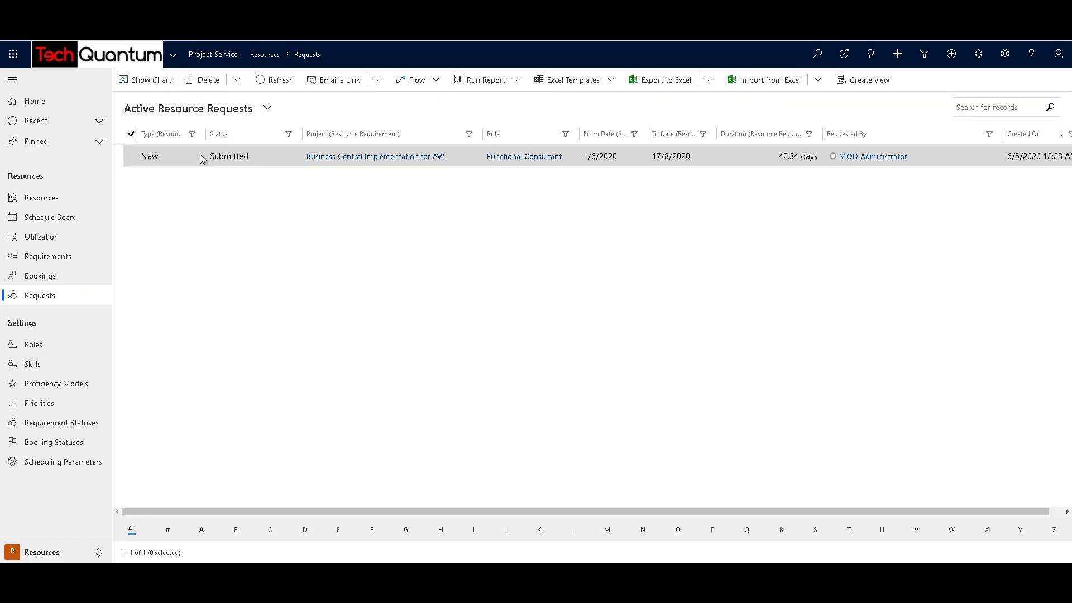
pyautogui.doubleClick(275, 155)
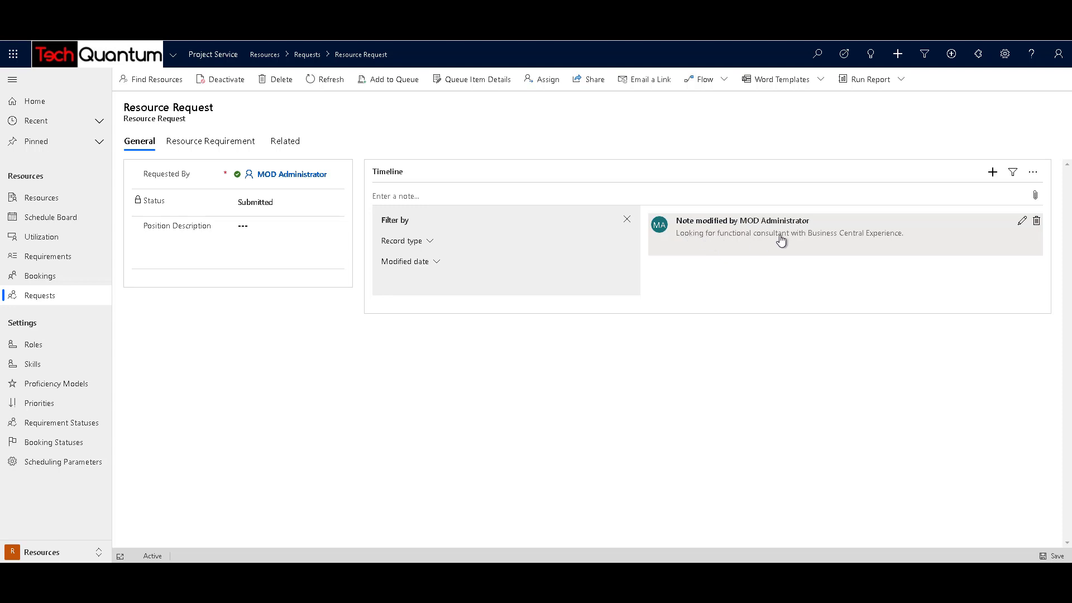
pyautogui.click(202, 146)
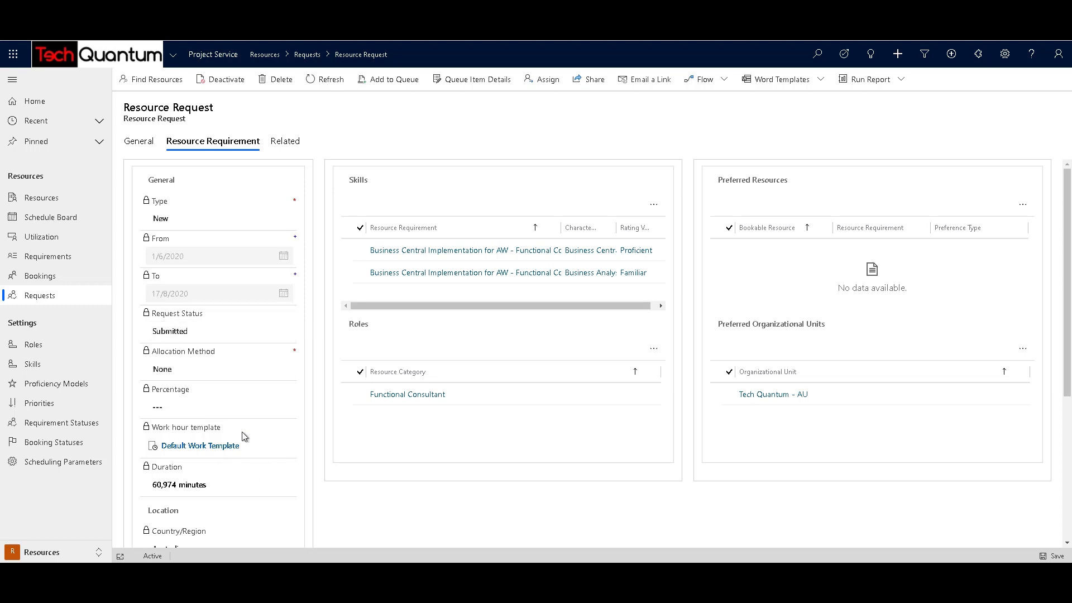
pyautogui.scroll(-3, 240, 433)
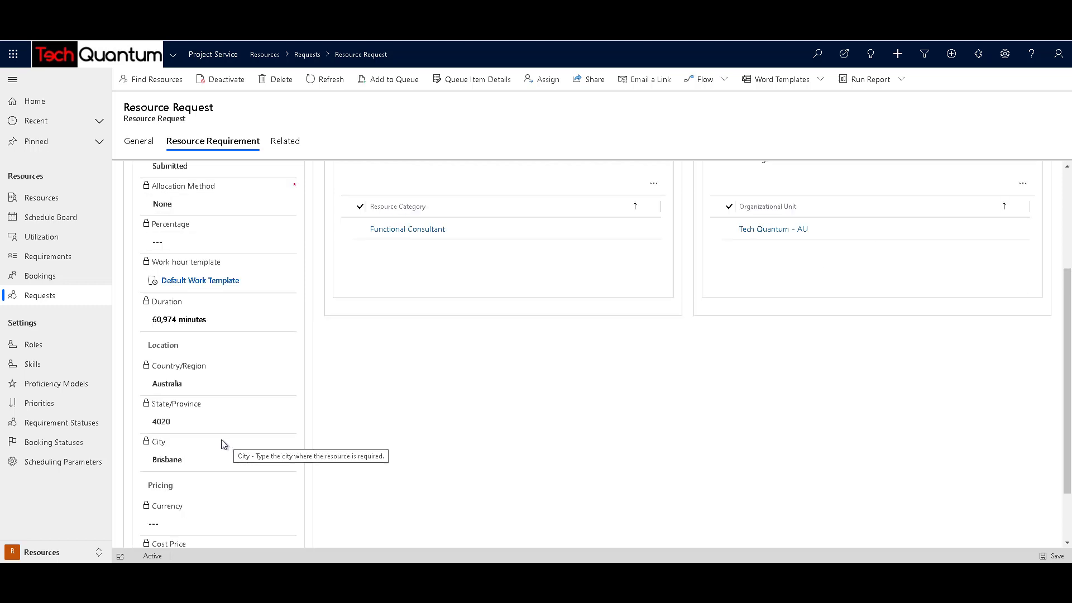
pyautogui.scroll(3, 267, 442)
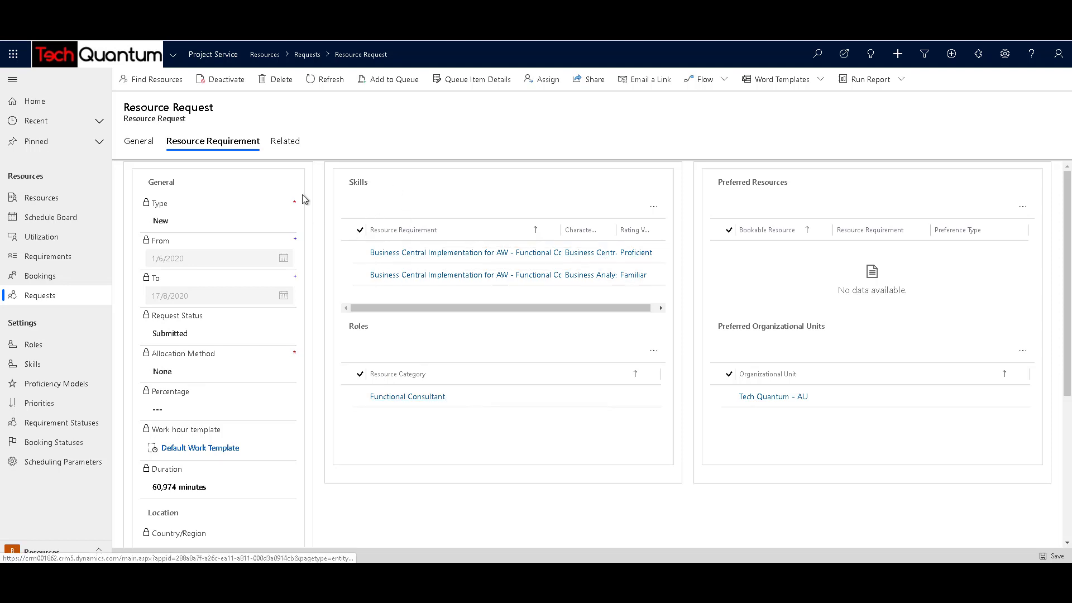
# Find resources for the Functional Consultant request, searching without the Business Analyst (Familiar) characteristic.
pyautogui.click(153, 84)
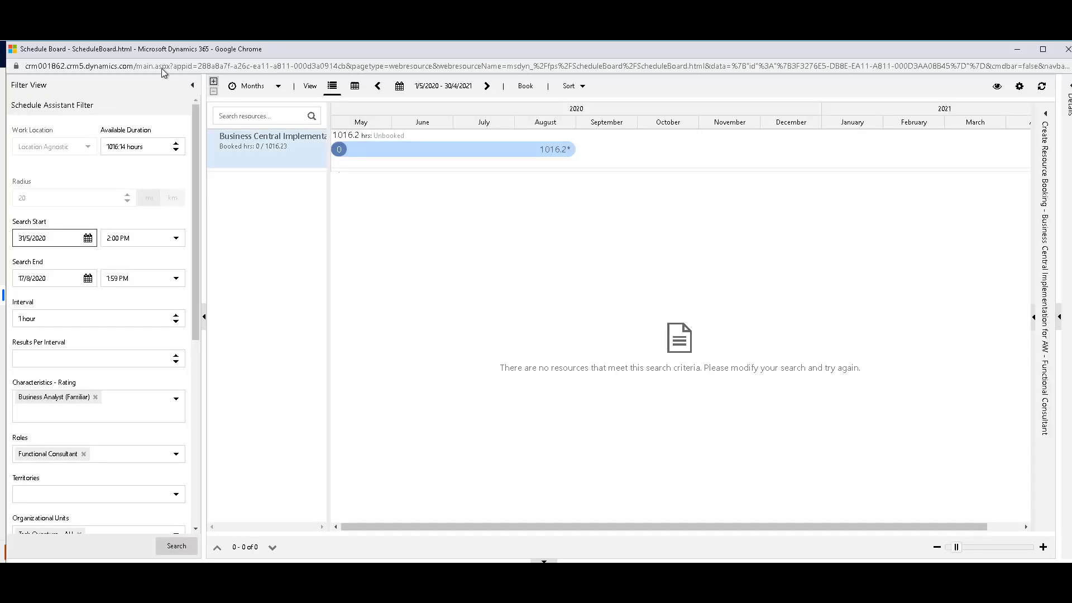
pyautogui.click(95, 398)
pyautogui.click(177, 546)
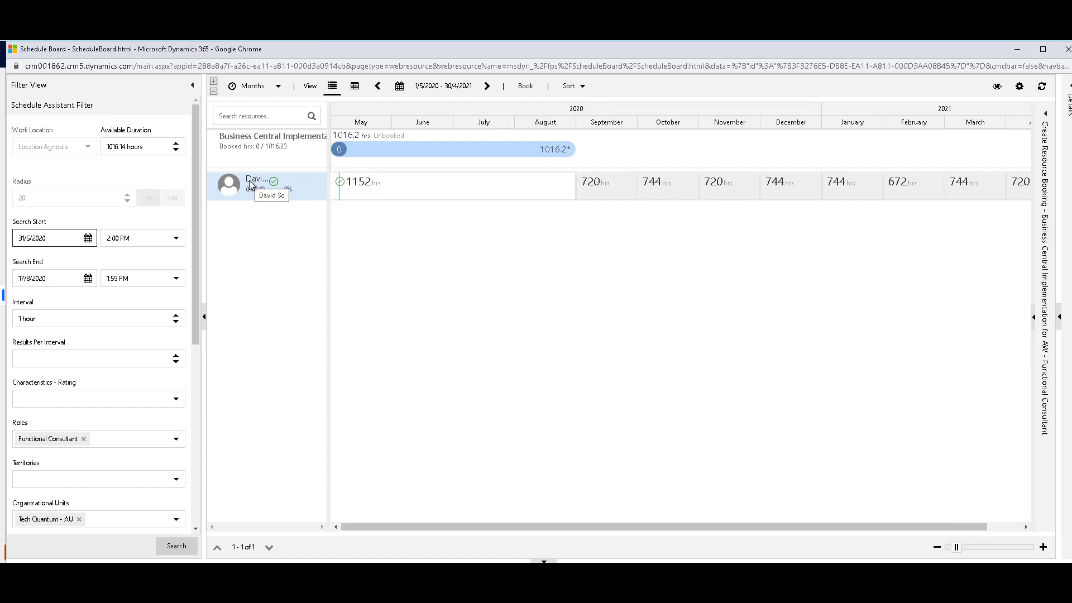
# Book the available functional consultant with the Proposed booking status and the Remaining Requirement method.
pyautogui.click(249, 185)
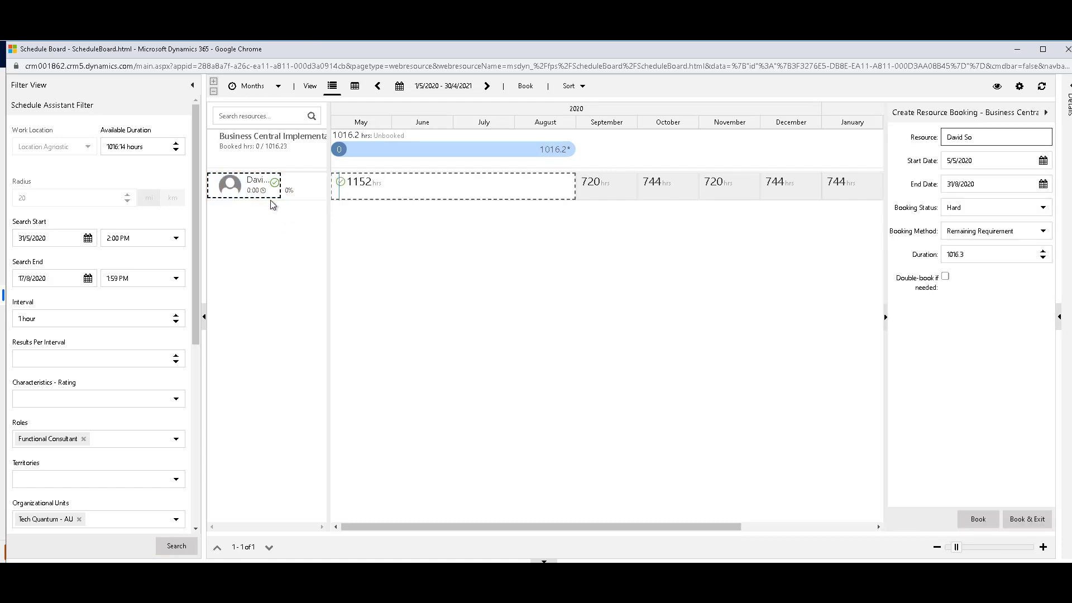
pyautogui.click(1034, 208)
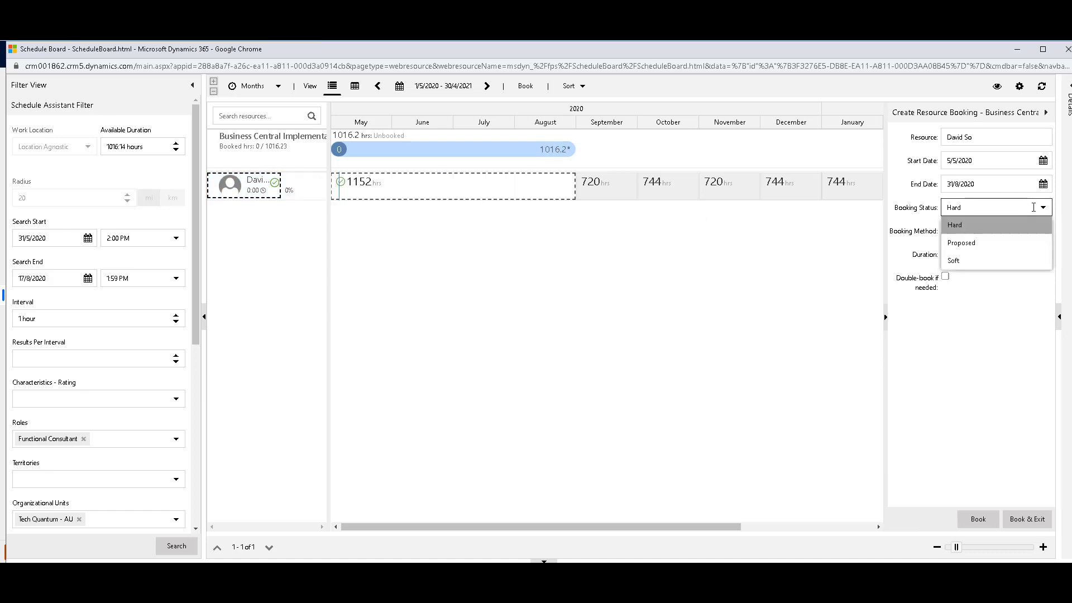
pyautogui.click(967, 246)
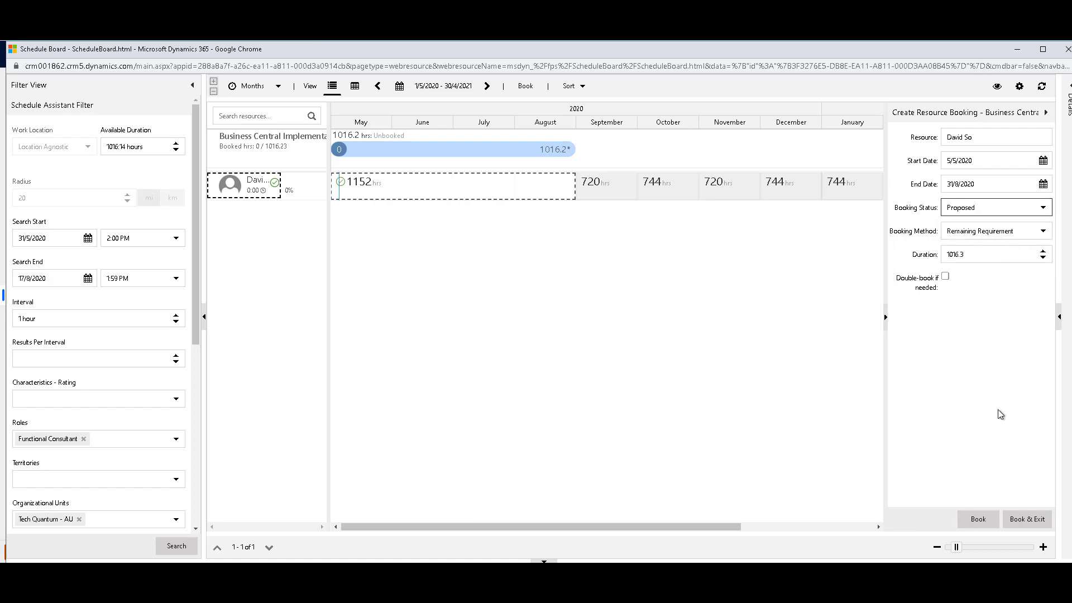
pyautogui.click(972, 524)
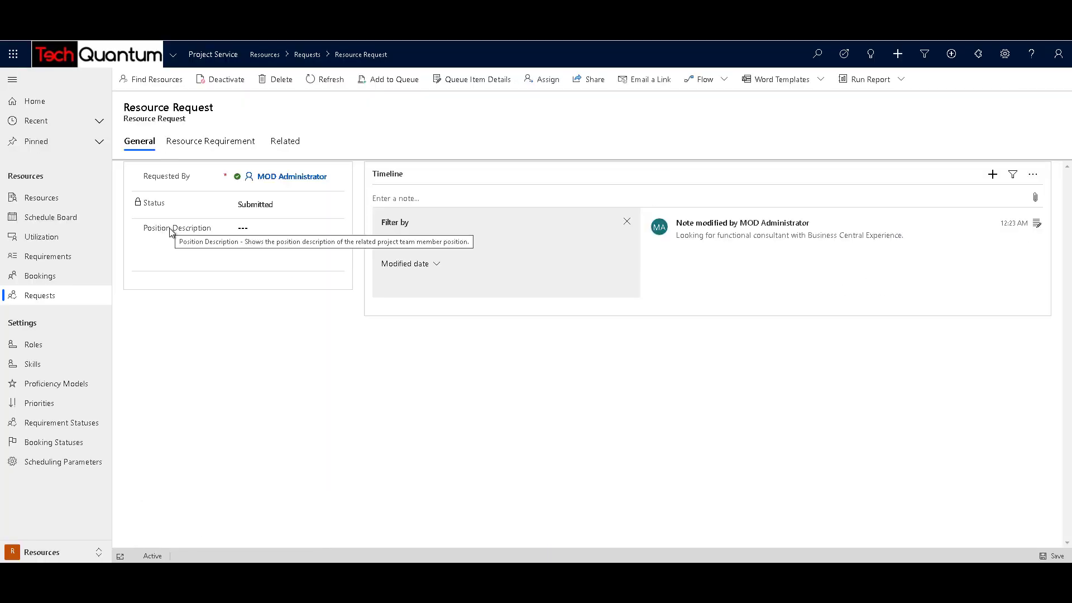
# Reopen the Functional Consultant request from the resource requests list and mark it for review.
pyautogui.click(48, 298)
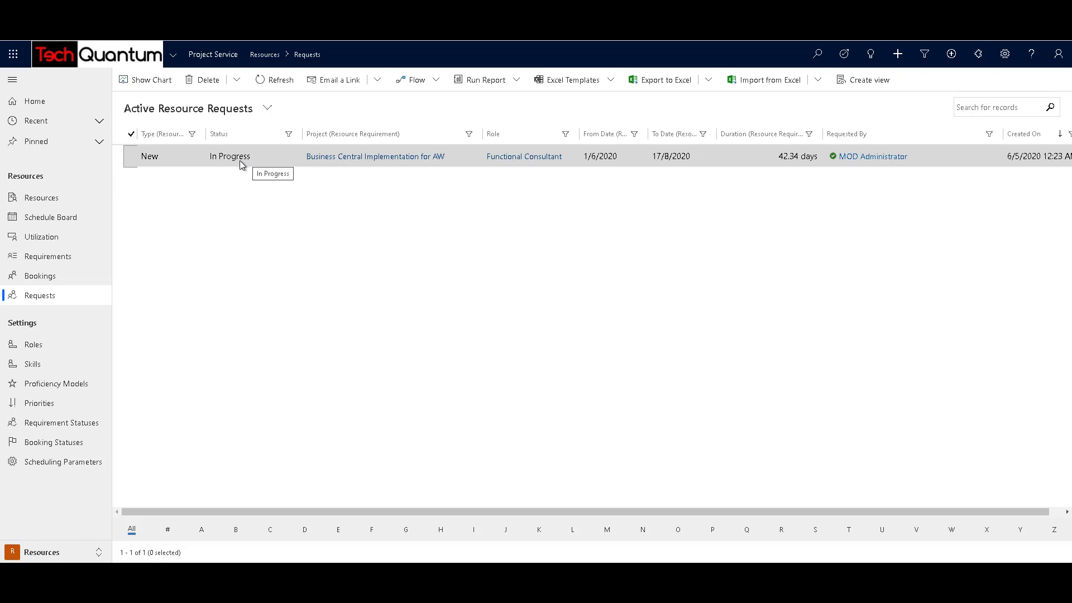
pyautogui.click(275, 158)
pyautogui.doubleClick(274, 157)
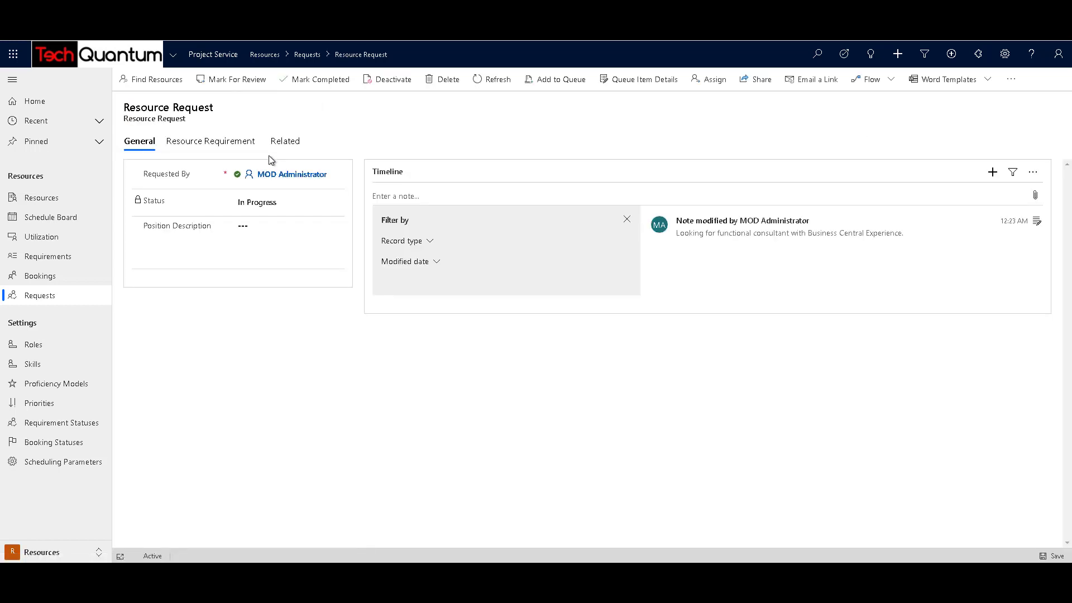
pyautogui.click(236, 80)
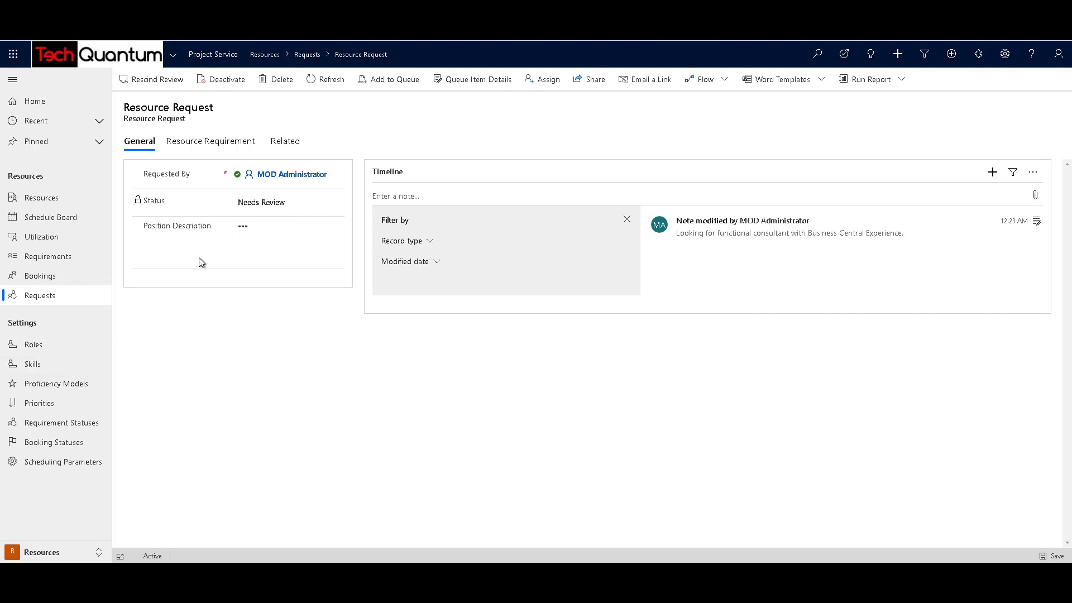
# Switch to the Projects area and open the proposed resources of the project's generic Functional Consultant team member.
pyautogui.click(42, 554)
pyautogui.click(48, 454)
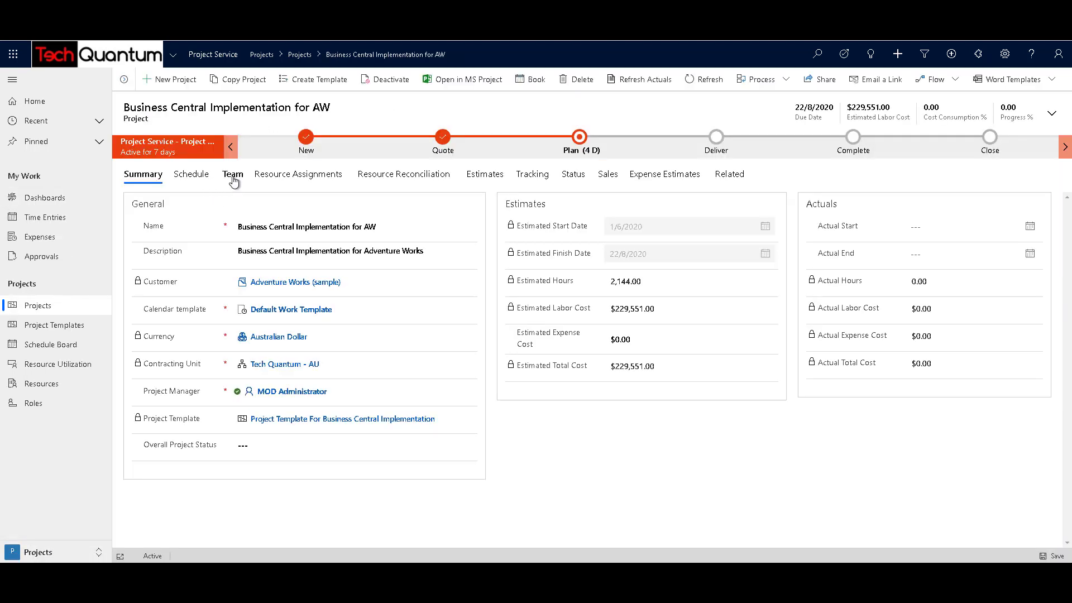
pyautogui.click(234, 175)
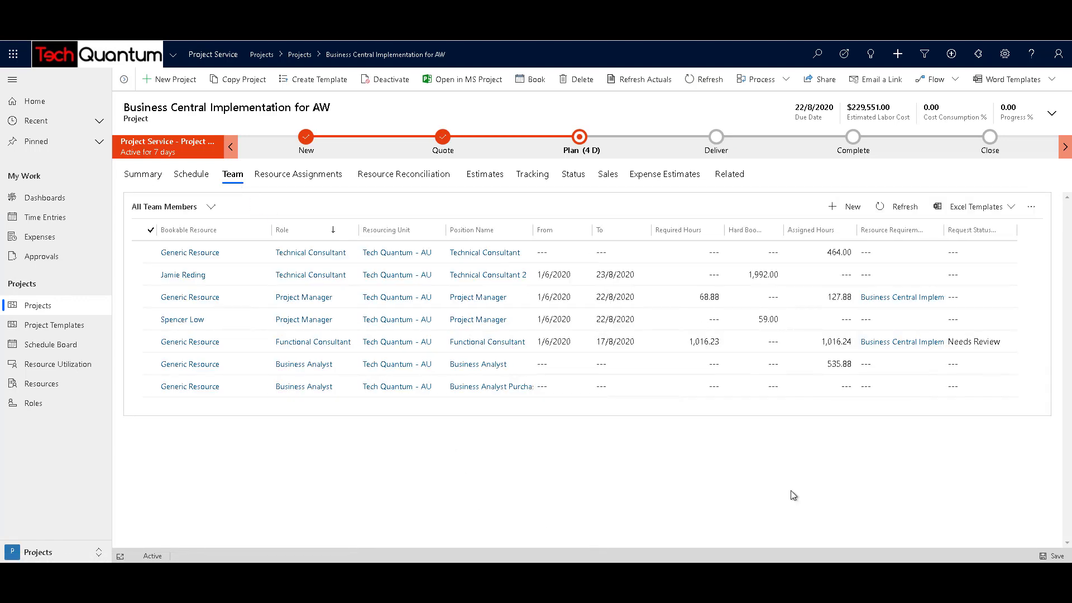
pyautogui.click(151, 342)
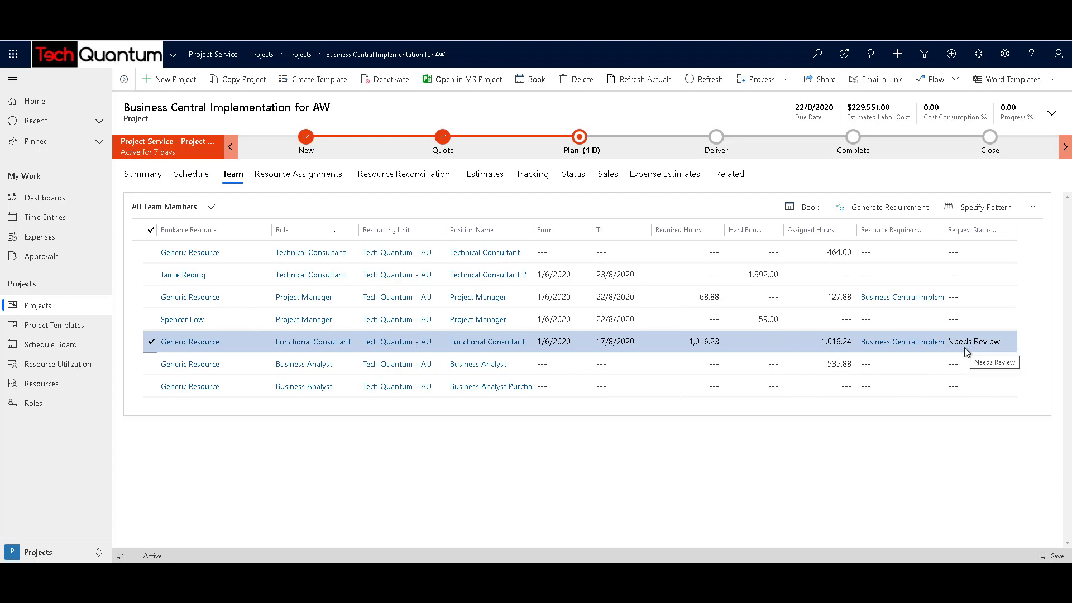
pyautogui.click(748, 348)
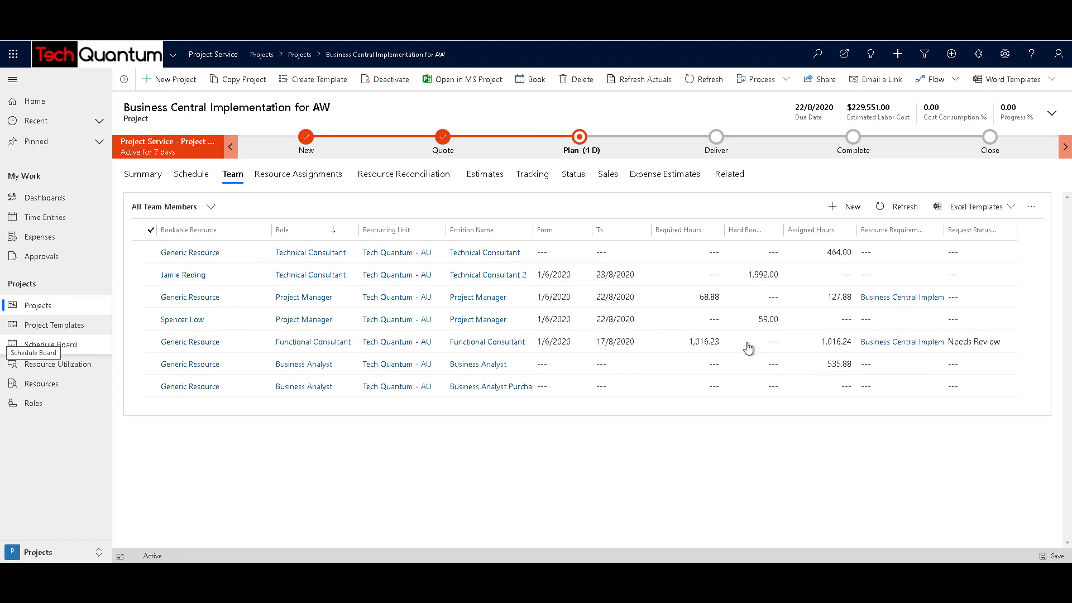
pyautogui.doubleClick(747, 344)
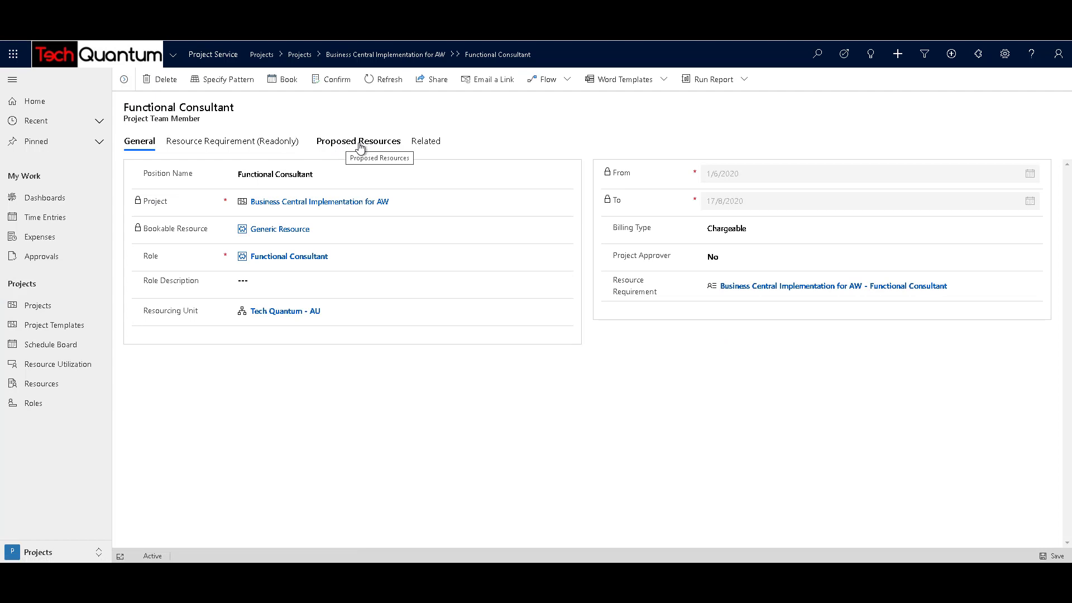
pyautogui.click(359, 144)
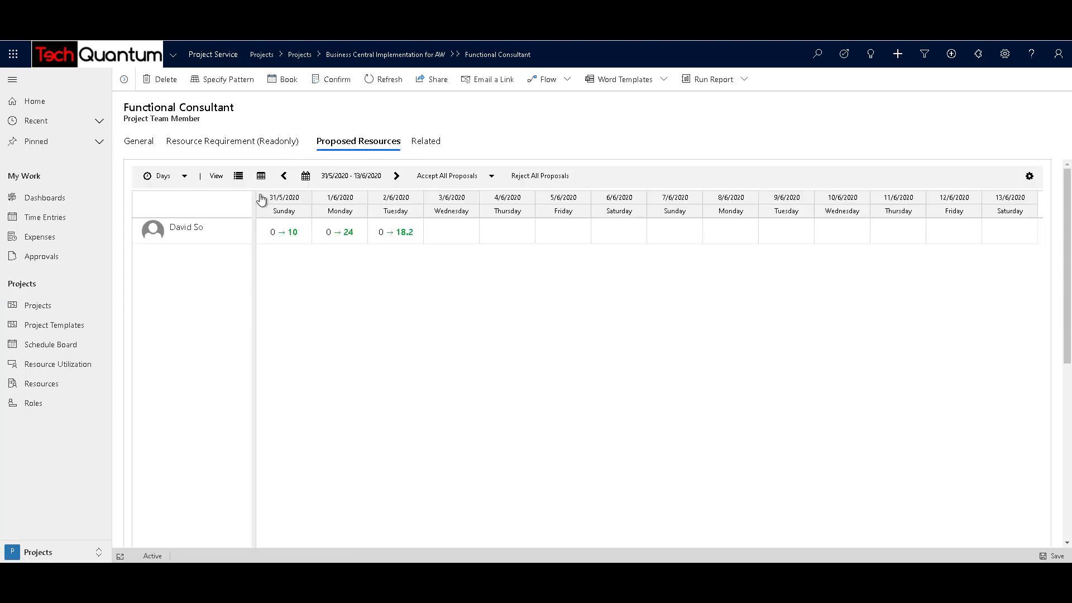
# Show the proposed bookings by month and accept the proposed resource's bookings with the comment "Thank You.".
pyautogui.click(201, 238)
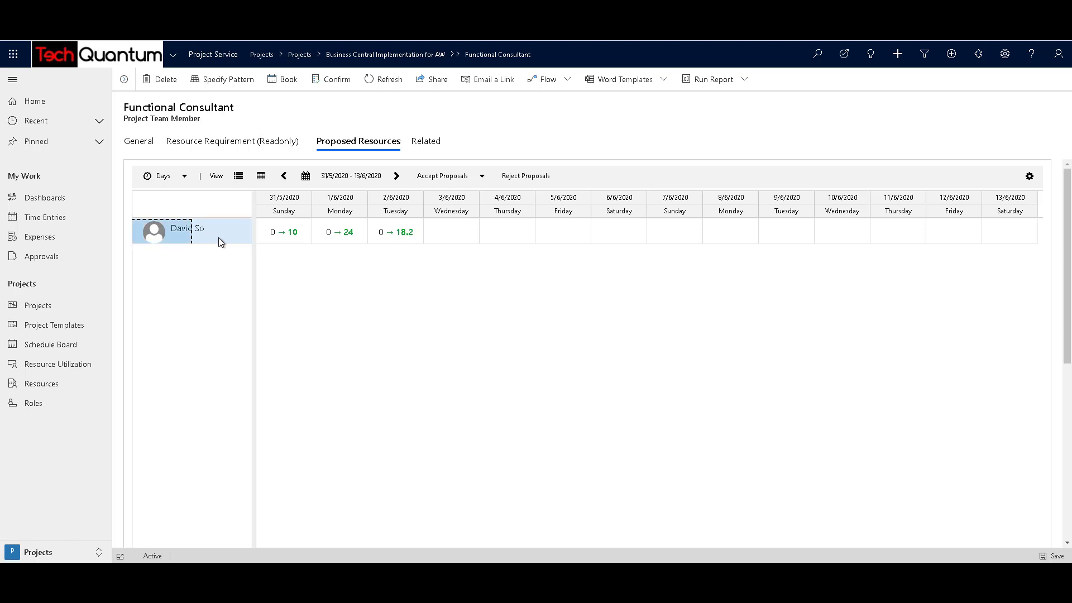
pyautogui.click(185, 177)
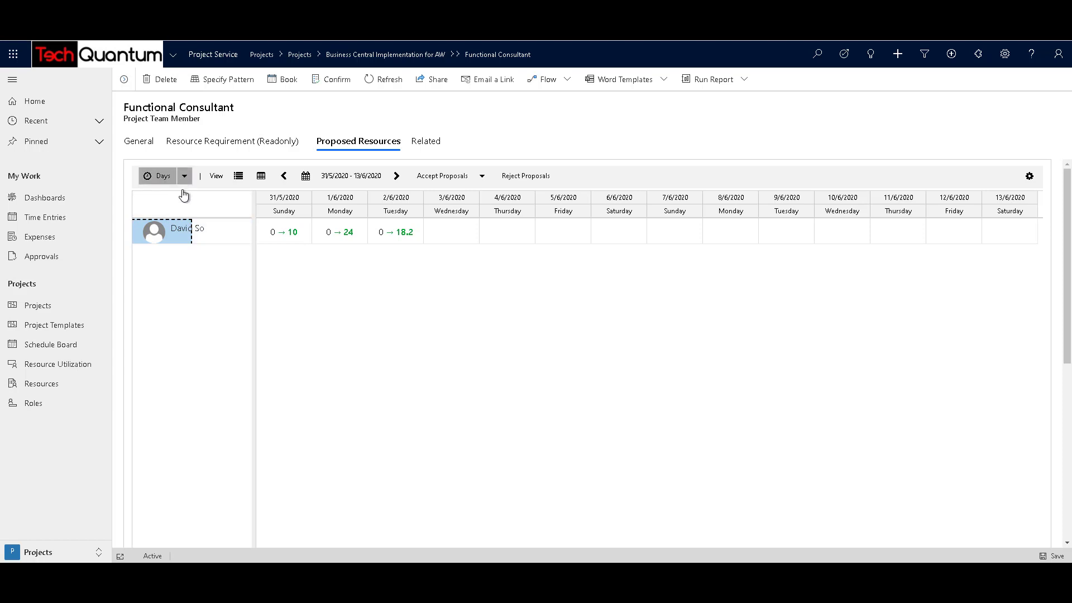
pyautogui.click(171, 248)
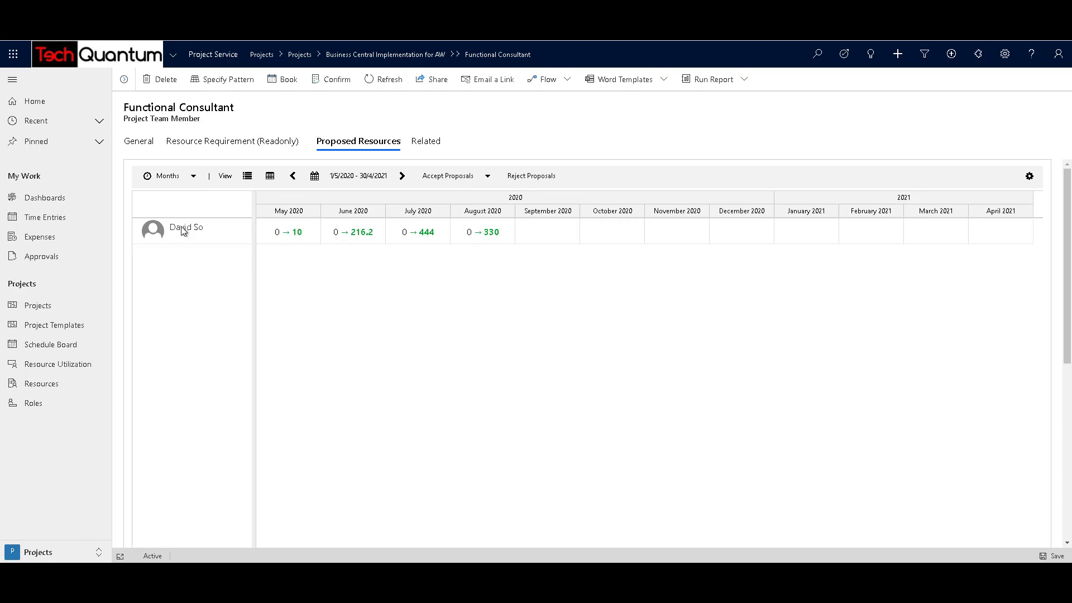
pyautogui.click(216, 233)
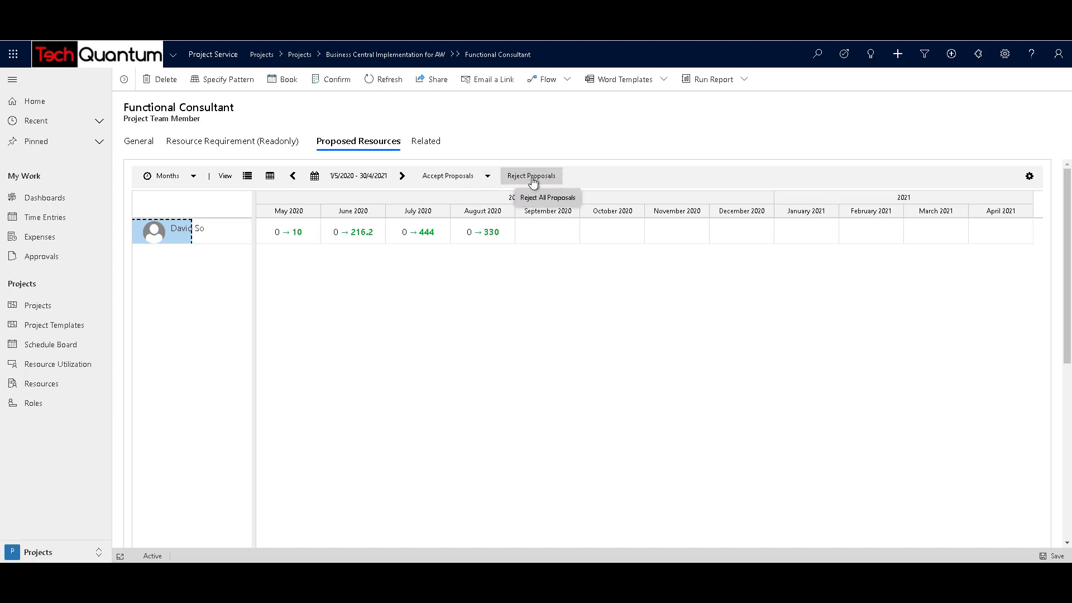
pyautogui.click(446, 178)
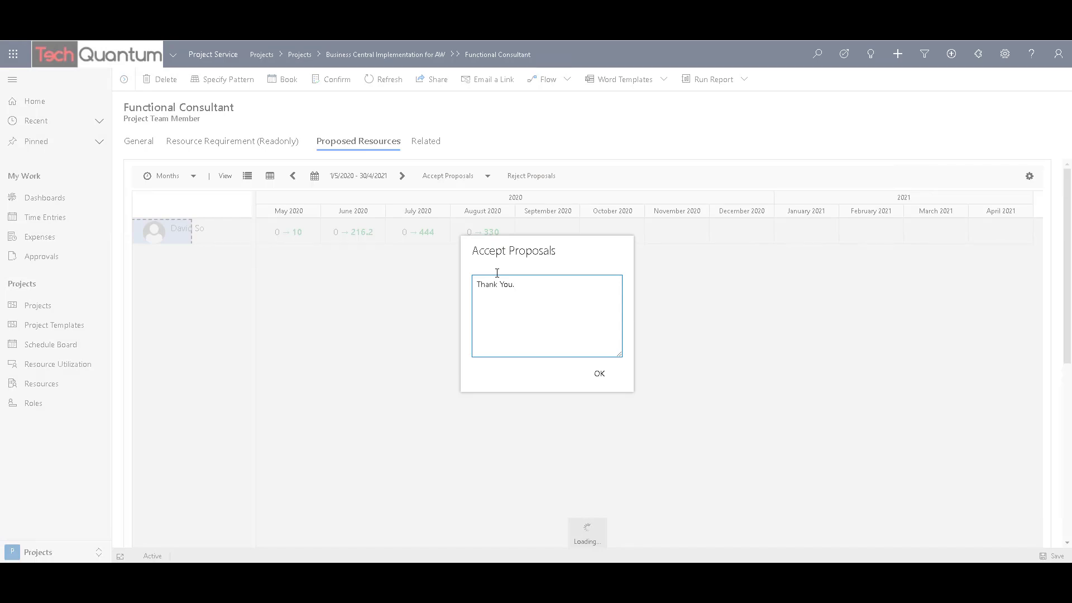
pyautogui.click(608, 377)
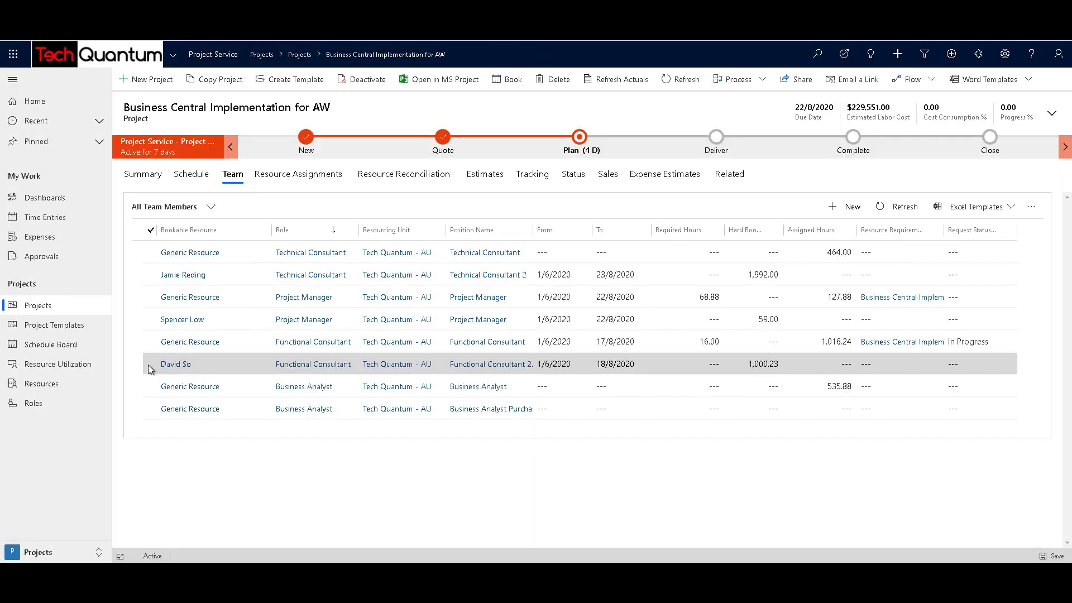
# Check the booked functional consultant in the project team and the resource assigned to Requirements From Finance Key Stakeholders in the schedule.
pyautogui.click(148, 364)
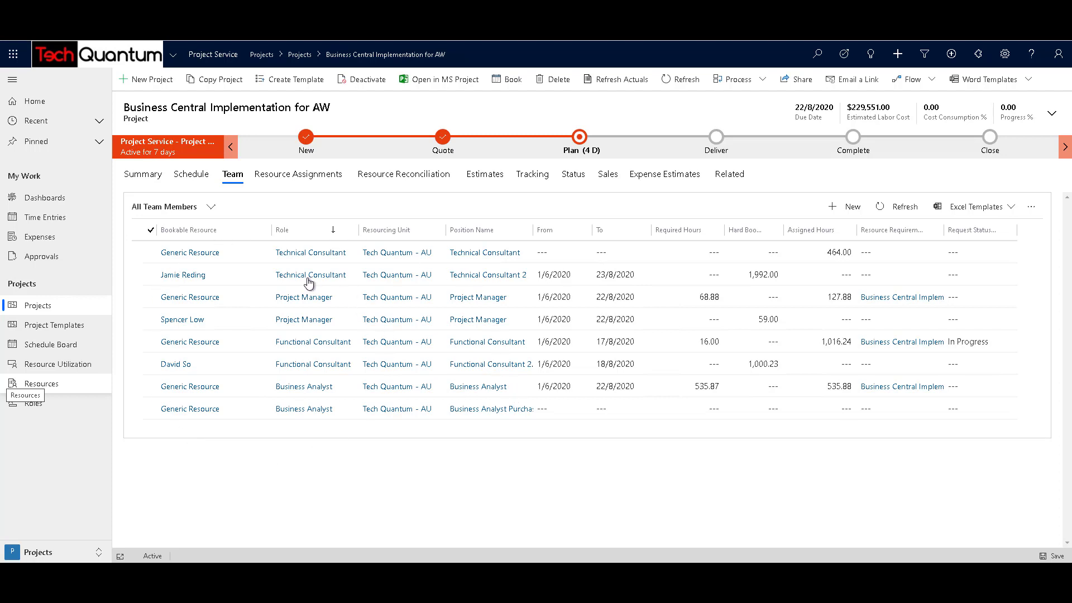
pyautogui.click(188, 183)
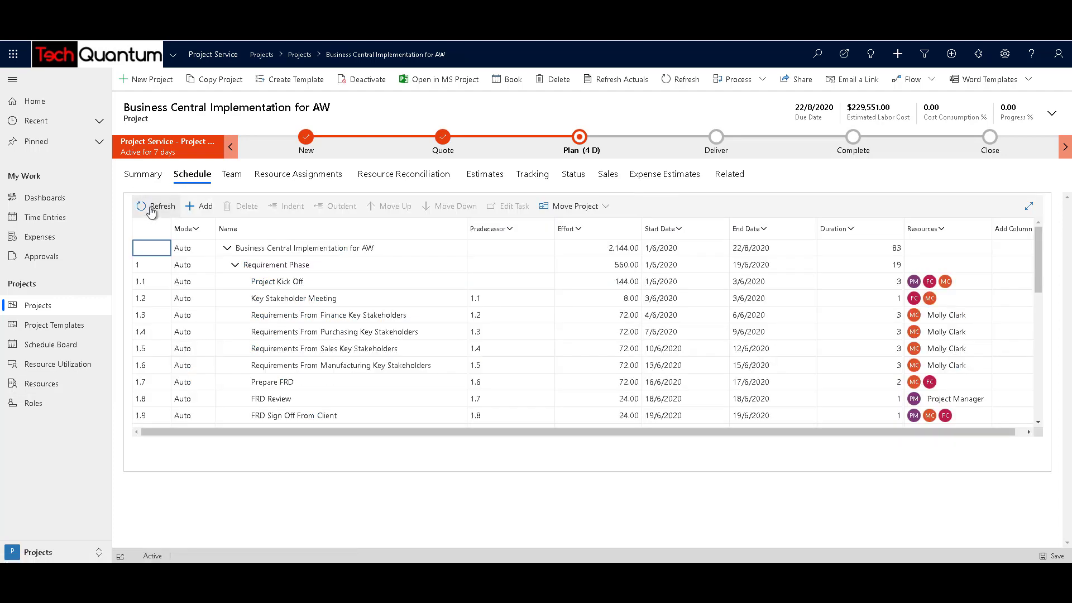
pyautogui.click(949, 316)
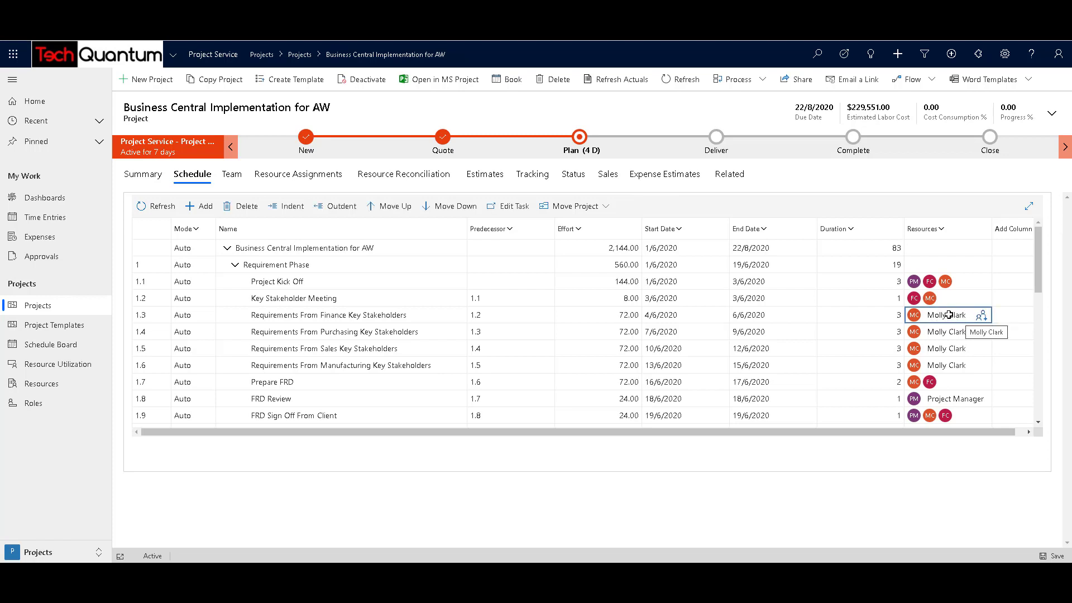